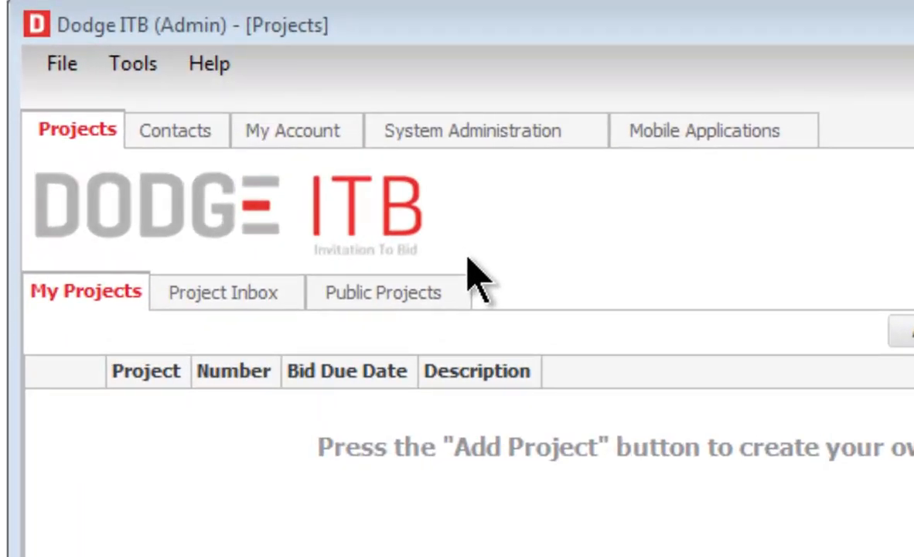
# Open the Contacts address book on All Contacts, which lists the single Acme Contracting entry.
pyautogui.click(187, 130)
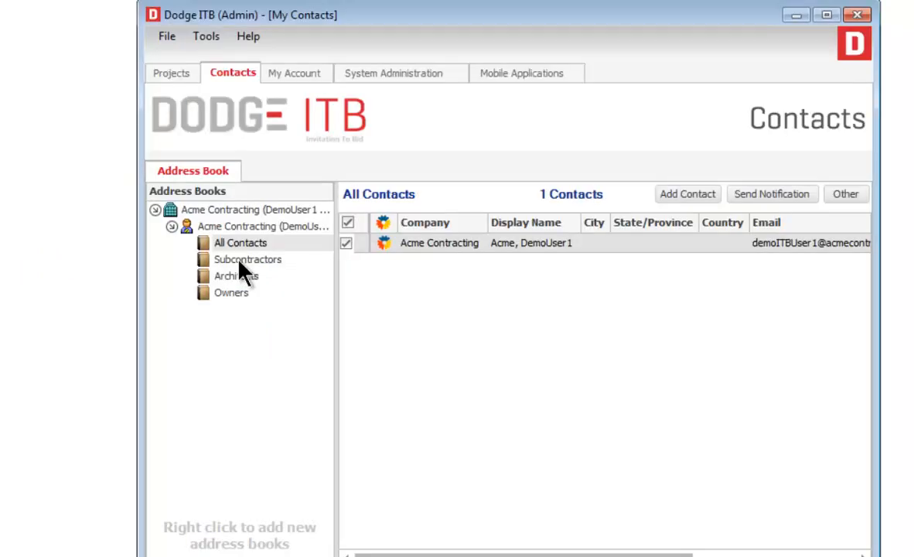
# Drag Acme Contracting from All Contacts into the Subcontractors address book, then confirm it lists 1 contact.
pyautogui.click(342, 285)
pyautogui.click(237, 276)
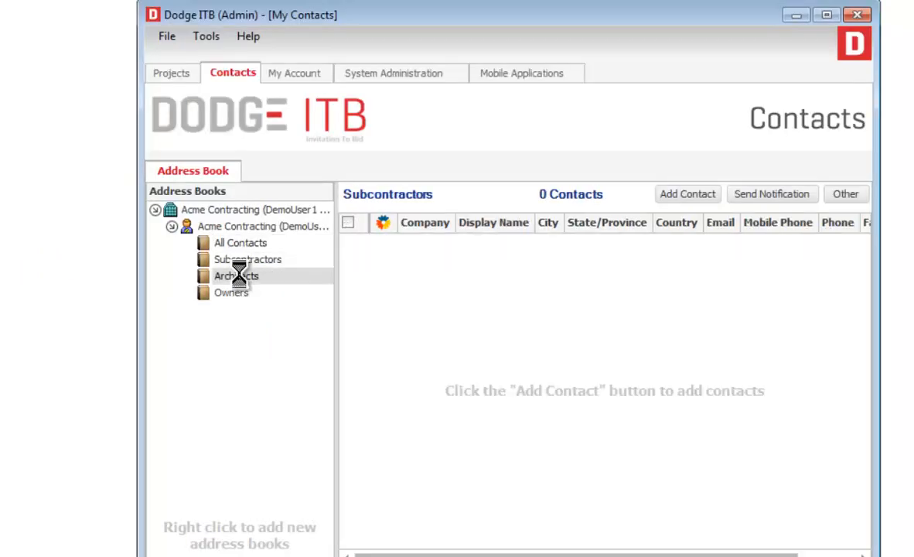
pyautogui.click(240, 242)
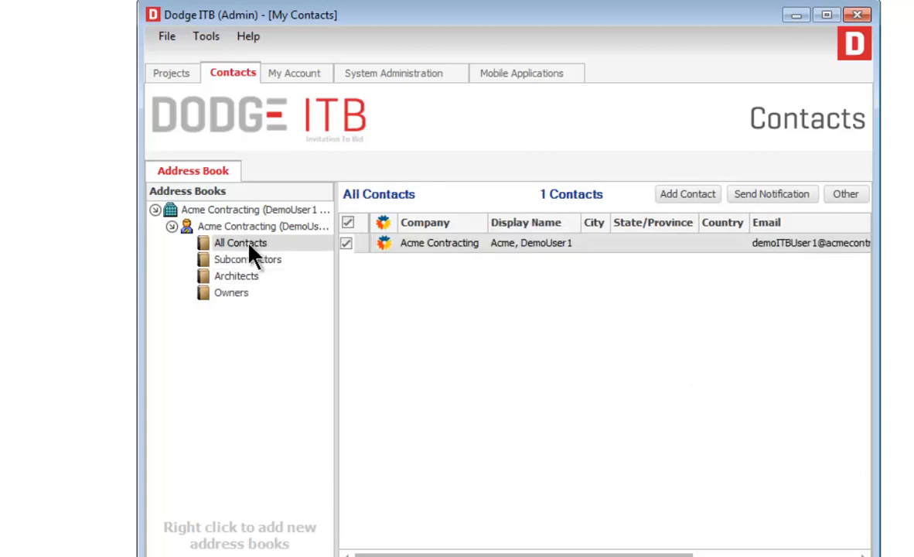
pyautogui.moveTo(479, 249); pyautogui.dragTo(247, 265)
pyautogui.click(247, 261)
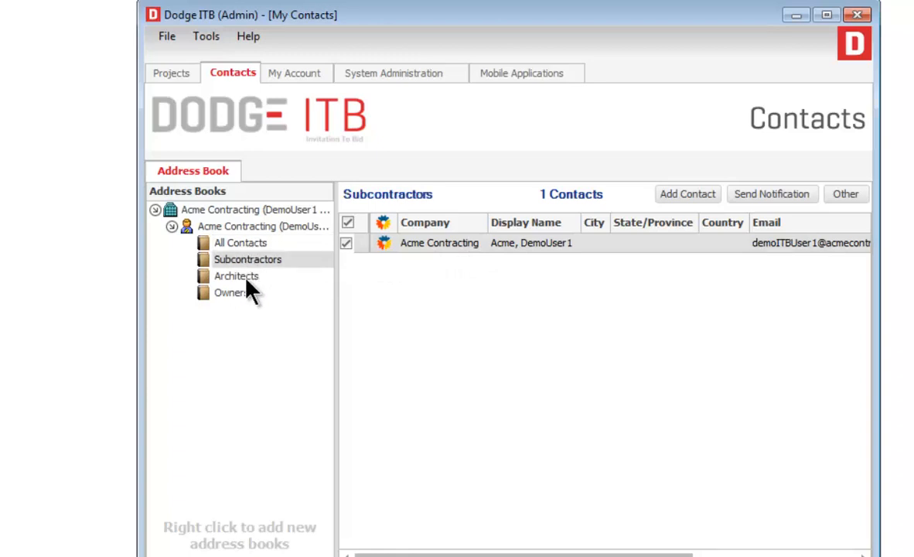
pyautogui.click(245, 277)
pyautogui.click(244, 260)
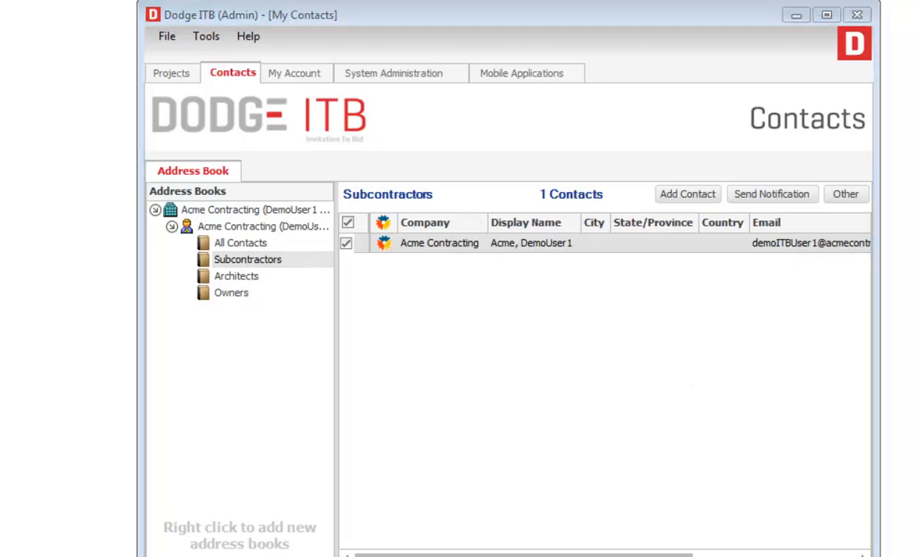
pyautogui.click(241, 243)
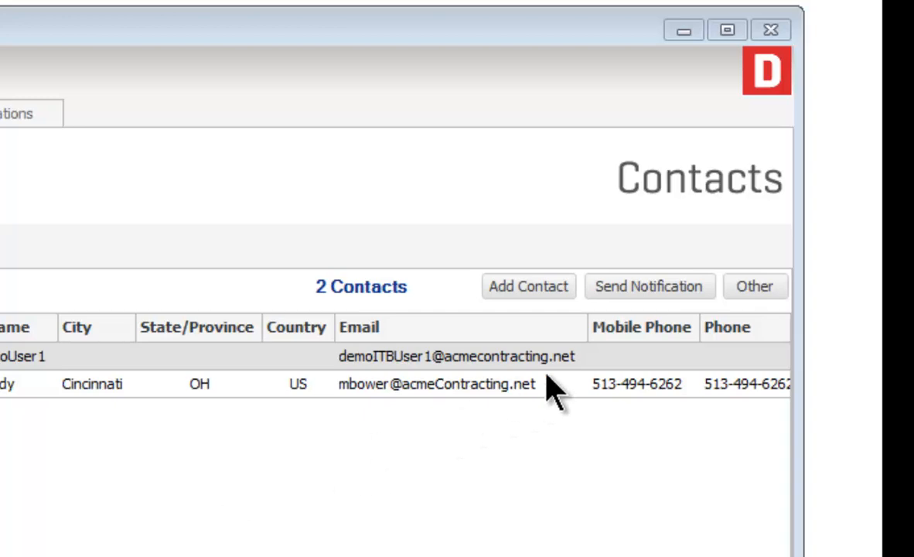
pyautogui.click(742, 295)
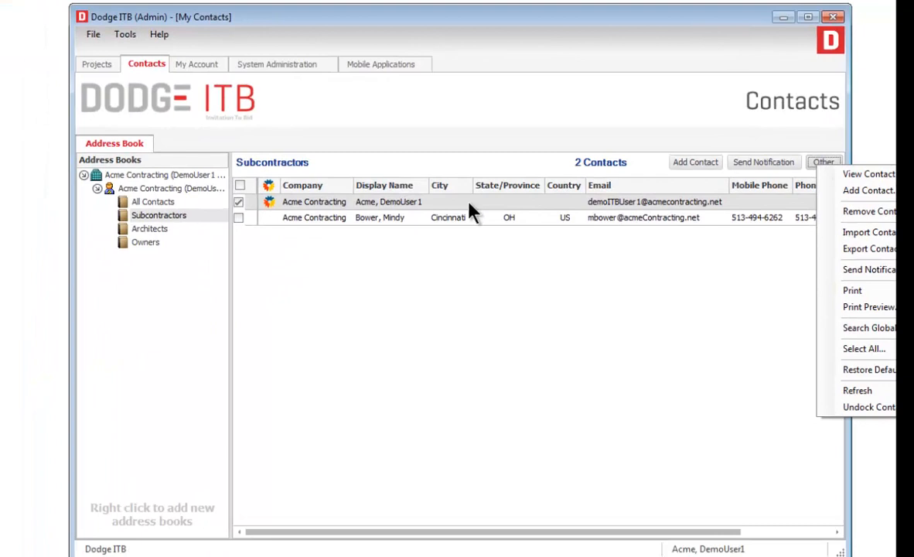
pyautogui.rightClick(471, 213)
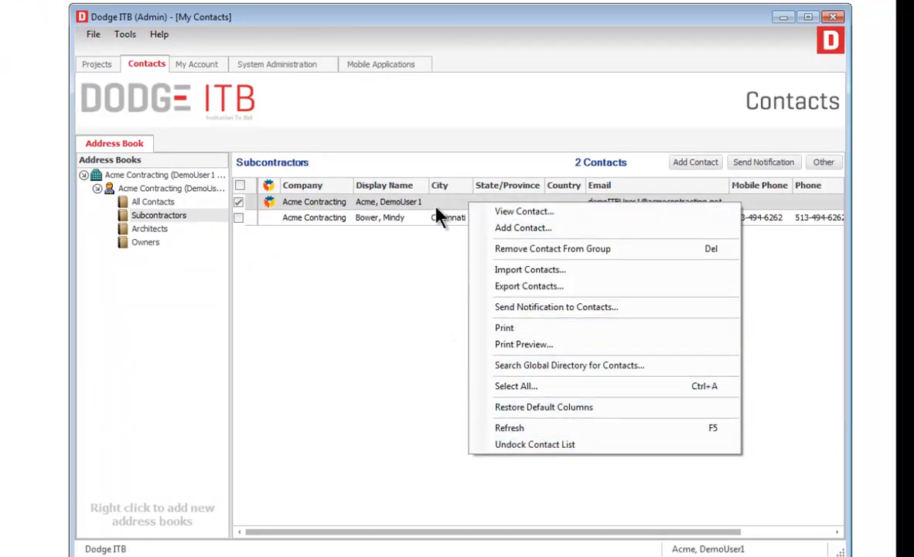
pyautogui.press('Escape')
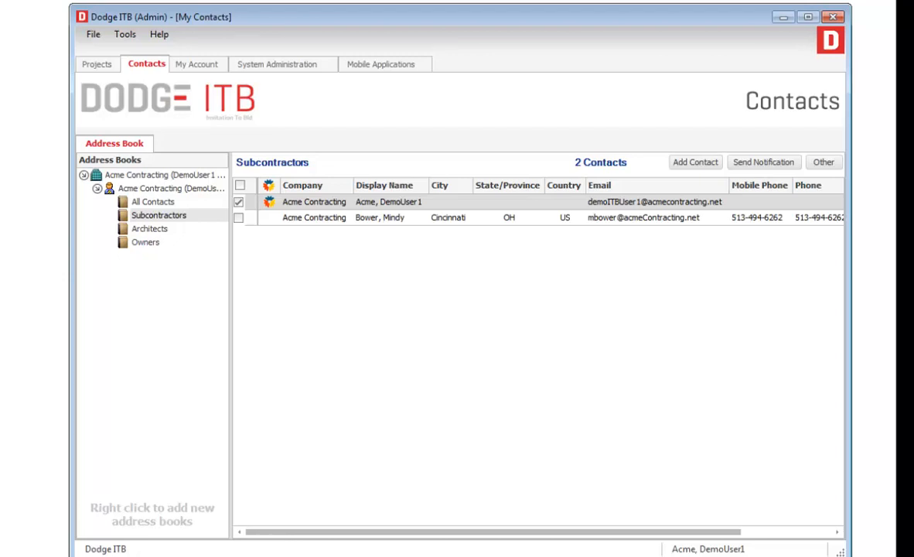
# Start a new contact, look up an existing contact by e-mail, then cancel to get a blank form.
pyautogui.click(688, 163)
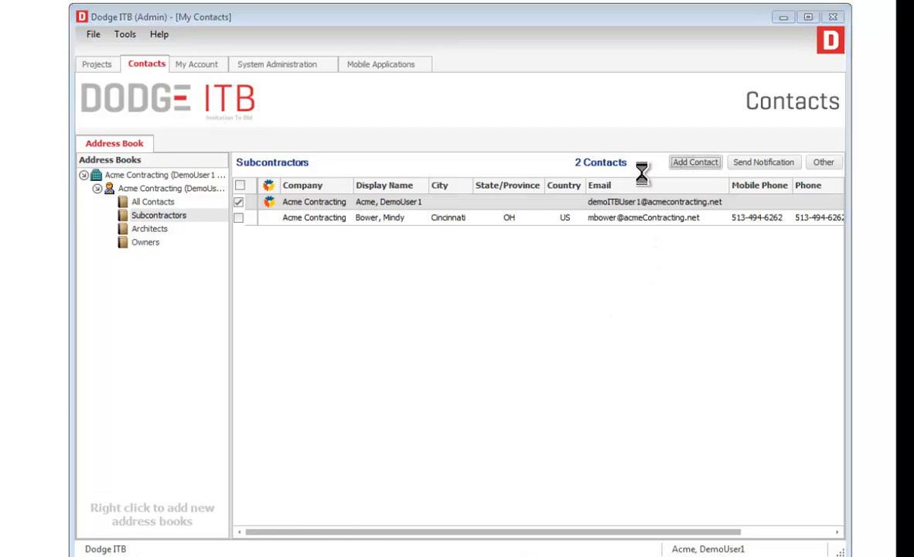
pyautogui.moveTo(392, 44); pyautogui.dragTo(460, 104)
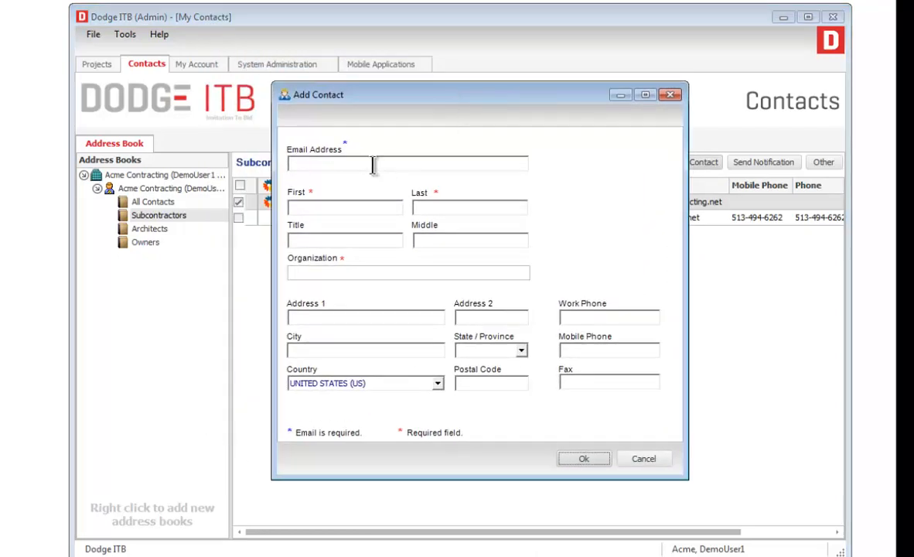
pyautogui.click(368, 163)
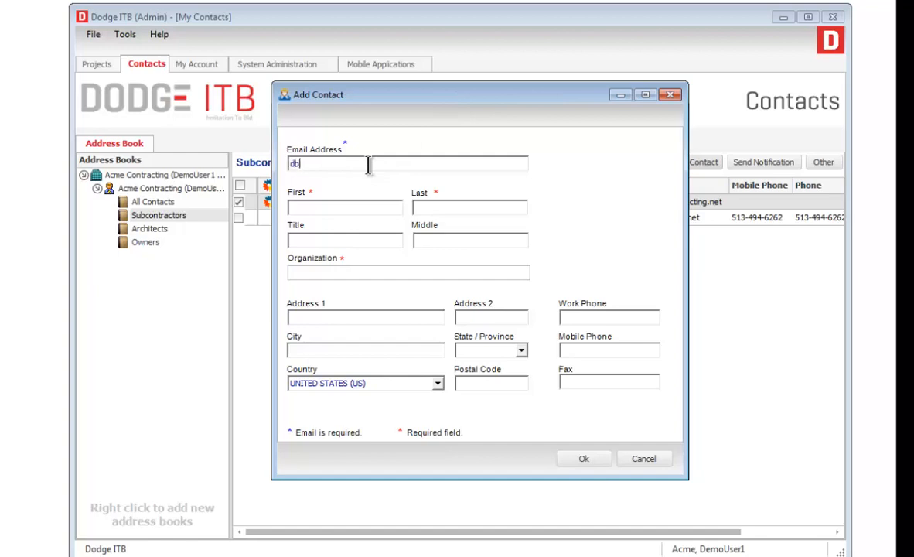
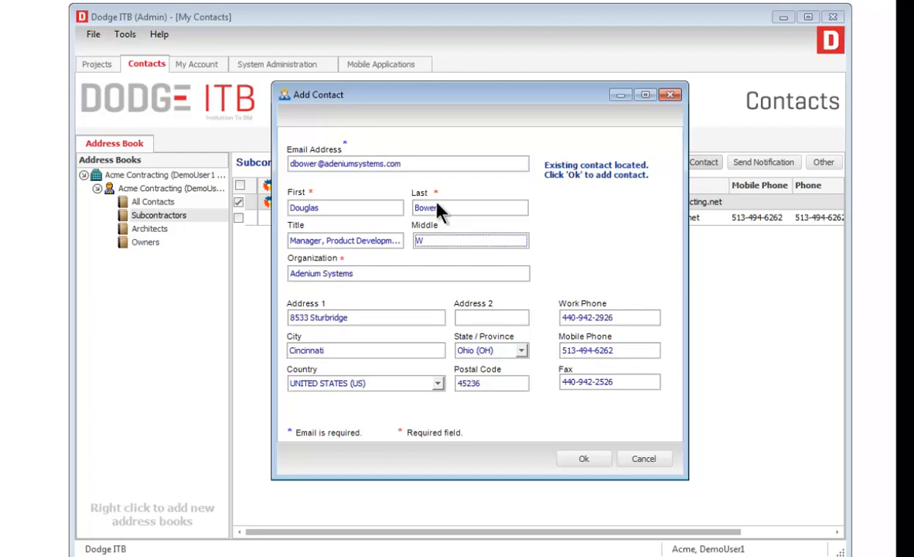
pyautogui.click(638, 460)
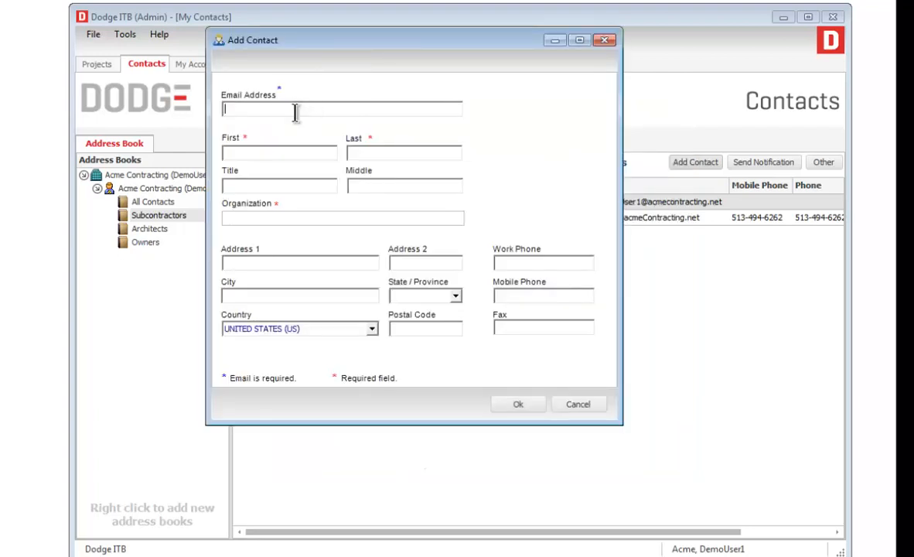
# Enter the contact's e-mail, first and last name, job title Sr Director and organization Adenium Systems.
pyautogui.press('Tab')
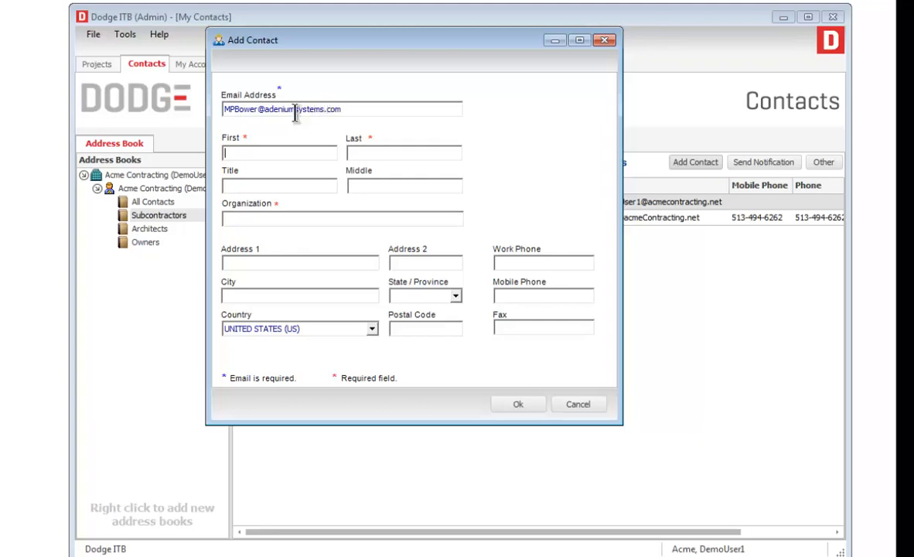
pyautogui.press('Tab')
pyautogui.press('Tab')
pyautogui.write('Sr Directory')
pyautogui.press('BackSpace')
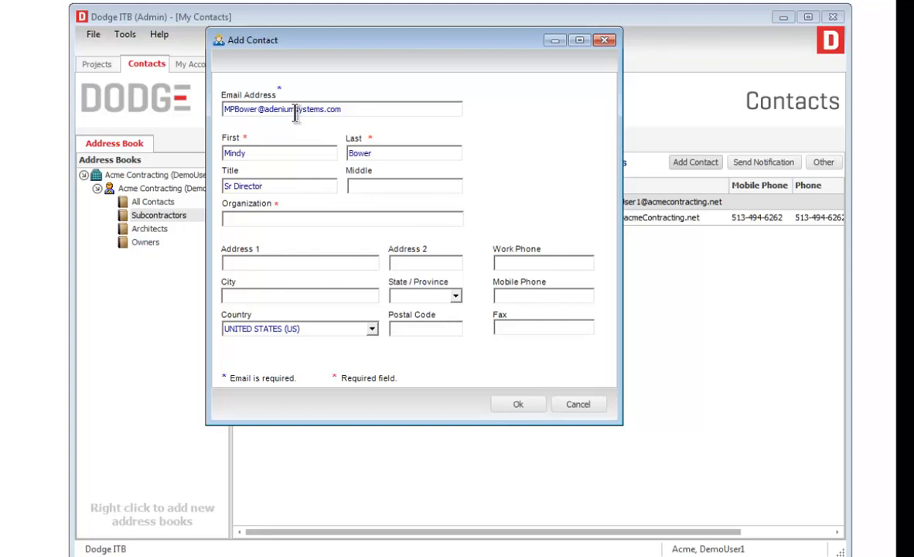
pyautogui.press('Tab')
pyautogui.press('Tab')
pyautogui.write('Adenium Systems')
# Add the contact's street address lines and city Cincinnati, then save and acknowledge the confirmation.
pyautogui.press('Tab')
pyautogui.write('123')
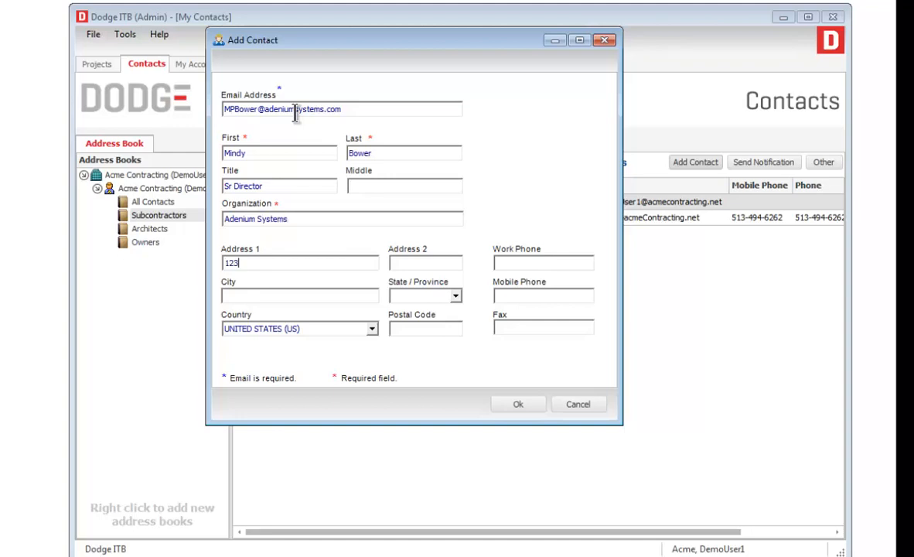
pyautogui.write(' Main St')
pyautogui.press('Tab')
pyautogui.write('Box 1')
pyautogui.press('Tab')
pyautogui.write('Cincinnati')
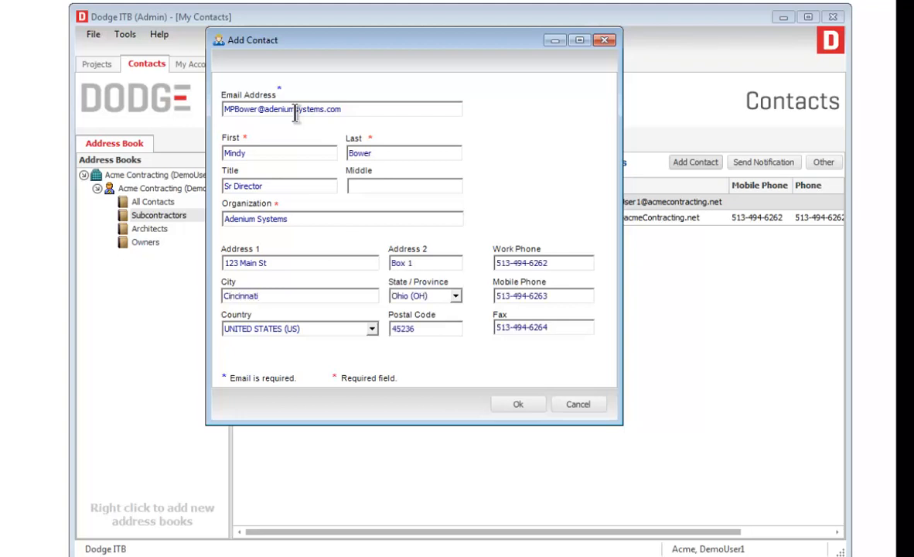
pyautogui.click(526, 407)
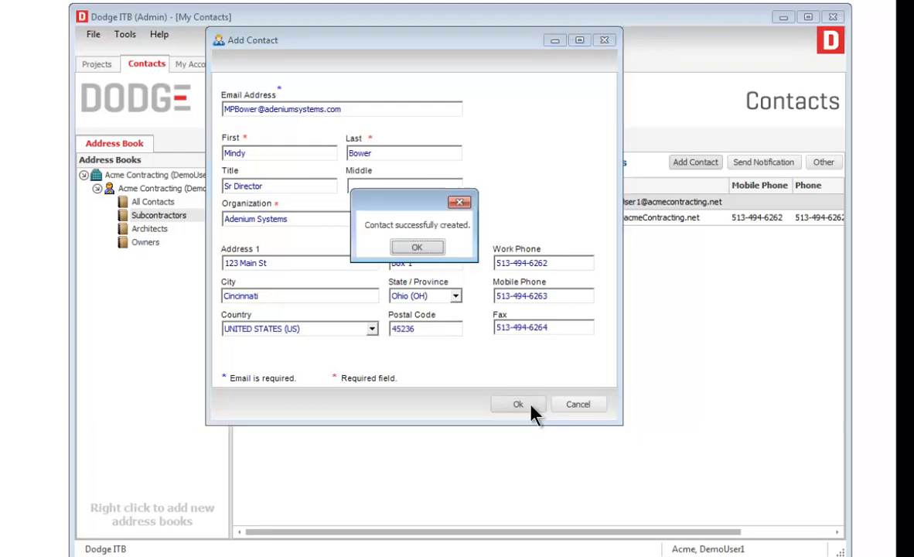
pyautogui.click(423, 247)
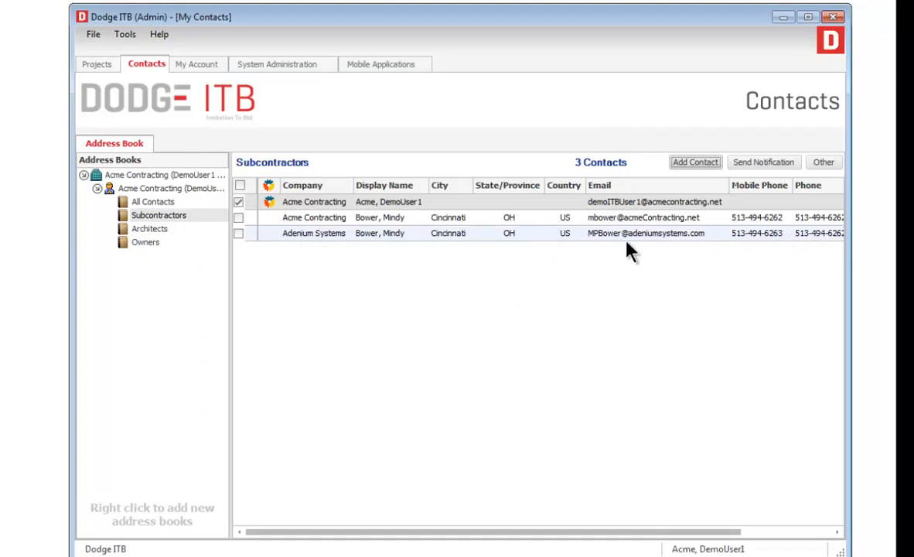
# Open the Global Directory people search and search for the Adenium organization.
pyautogui.rightClick(487, 205)
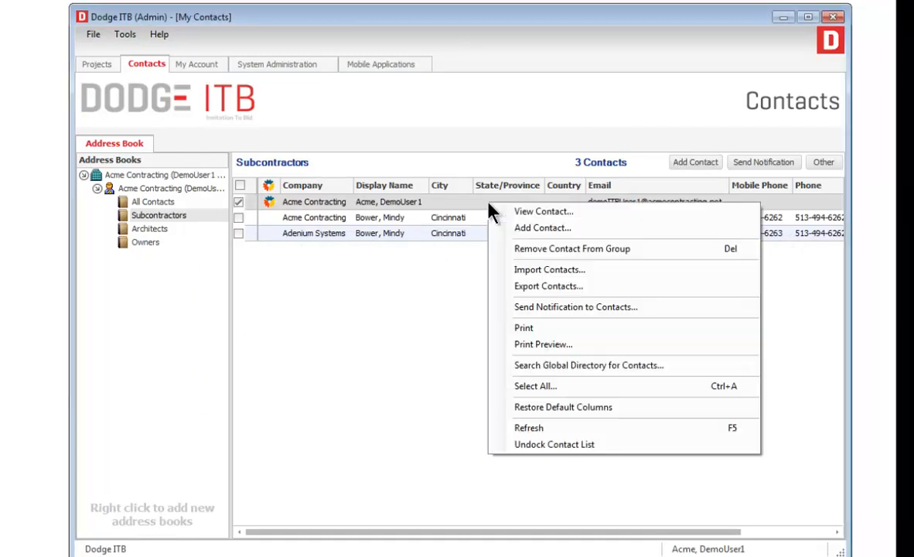
pyautogui.click(663, 367)
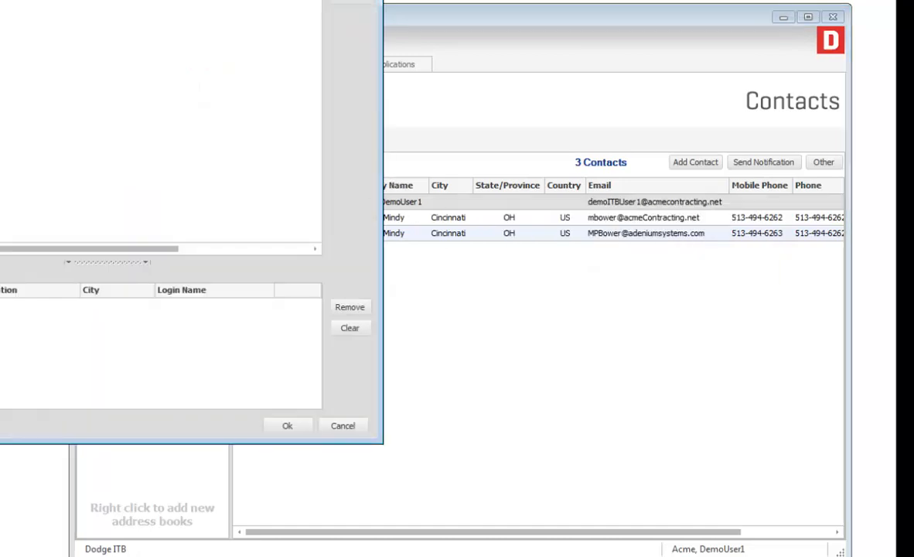
pyautogui.moveTo(80, 4); pyautogui.dragTo(474, 41)
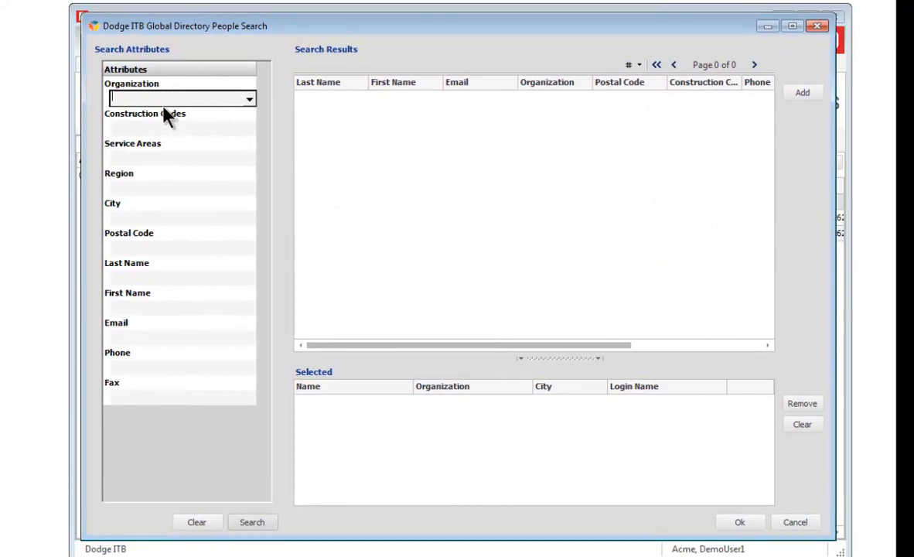
pyautogui.write('Adenium')
pyautogui.click(252, 523)
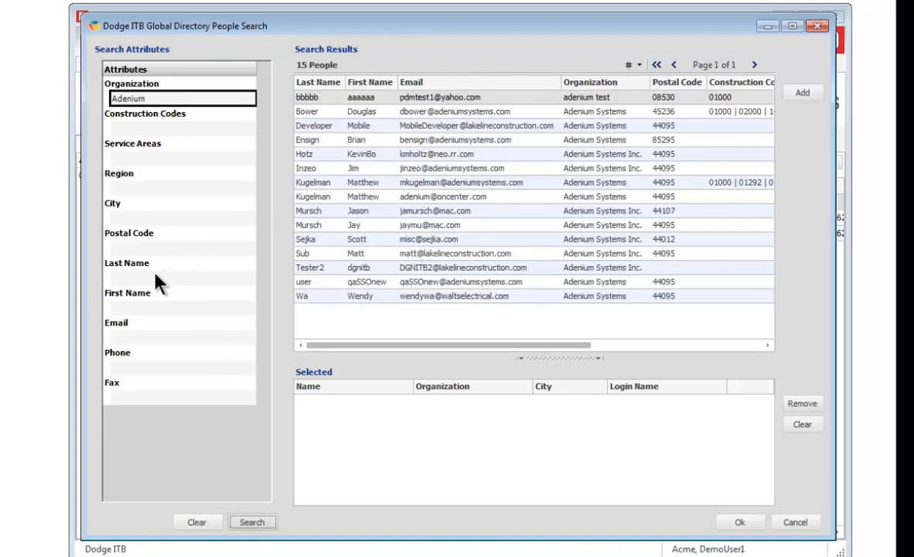
# Search the directory by the contact's last name, then close the search without adding anyone.
pyautogui.click(143, 278)
pyautogui.write('Bower')
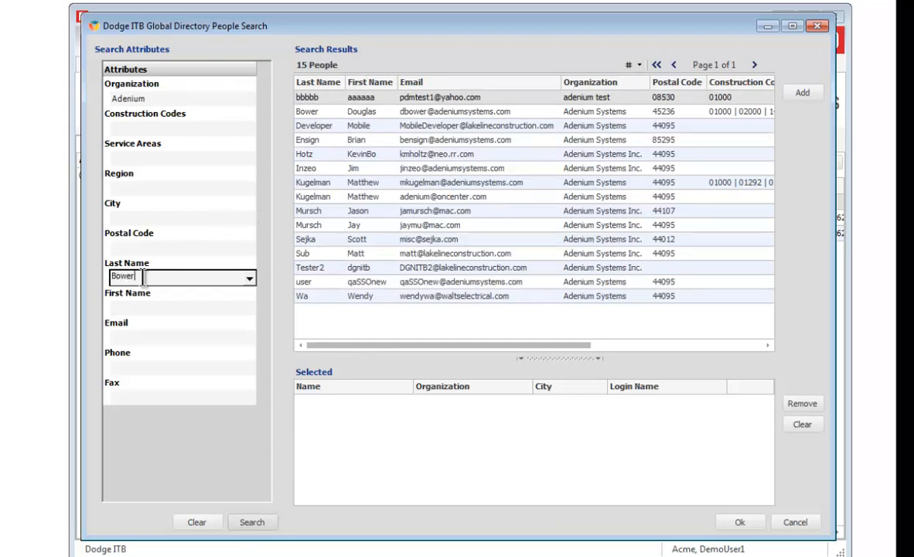
pyautogui.click(248, 526)
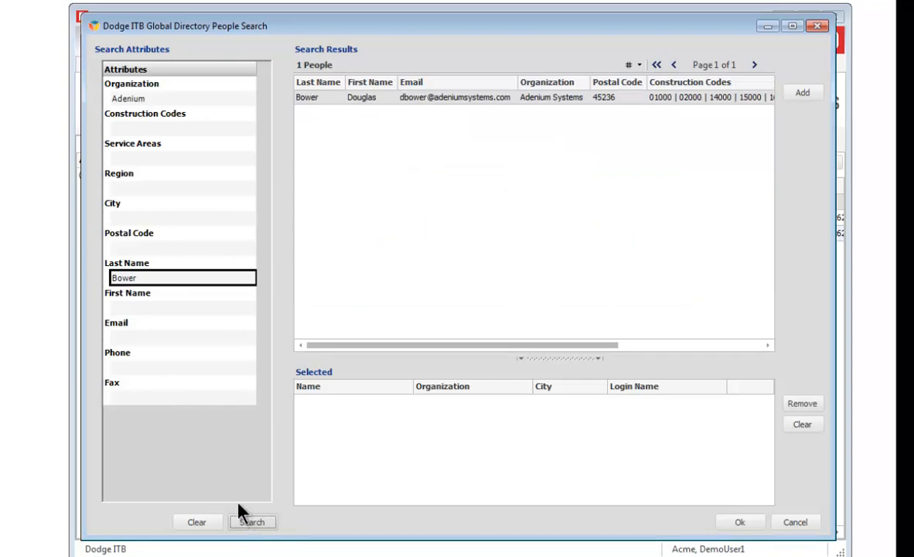
pyautogui.click(802, 523)
# Reopen the Global Directory people search and search for organization Flagpole.
pyautogui.rightClick(346, 204)
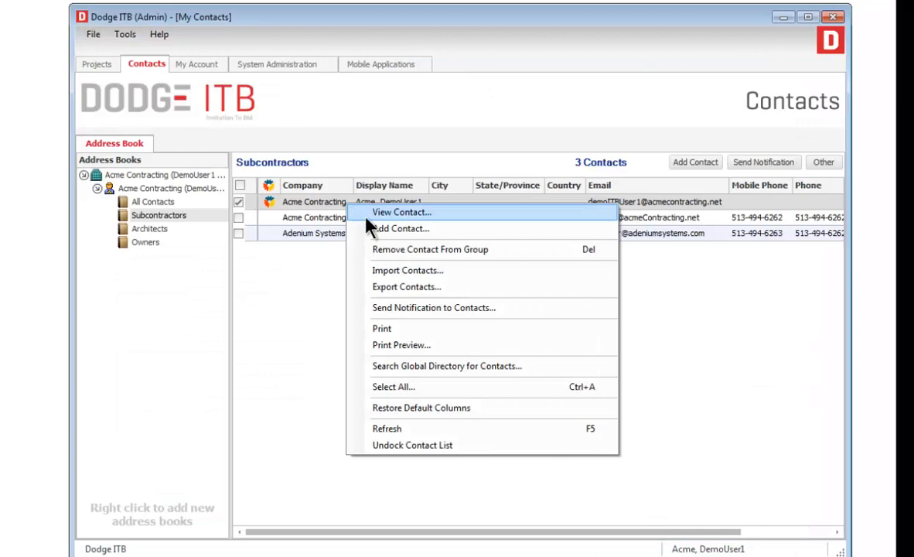
pyautogui.click(437, 366)
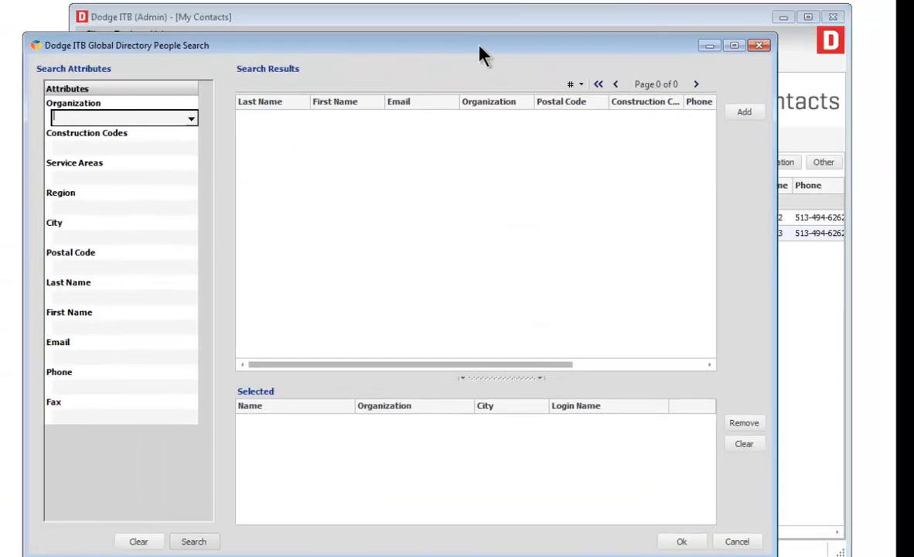
pyautogui.moveTo(479, 54); pyautogui.dragTo(525, 35)
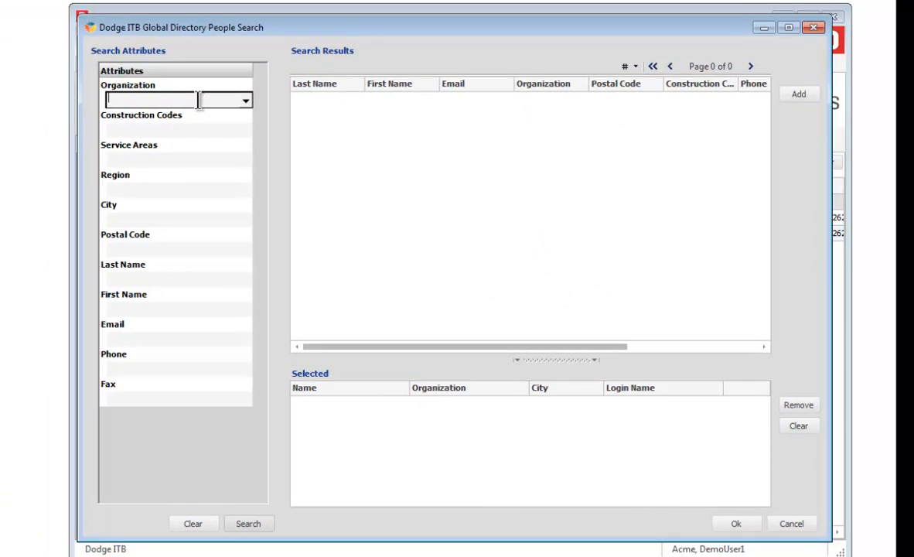
pyautogui.write('Flag')
pyautogui.write('pole')
pyautogui.press('Return')
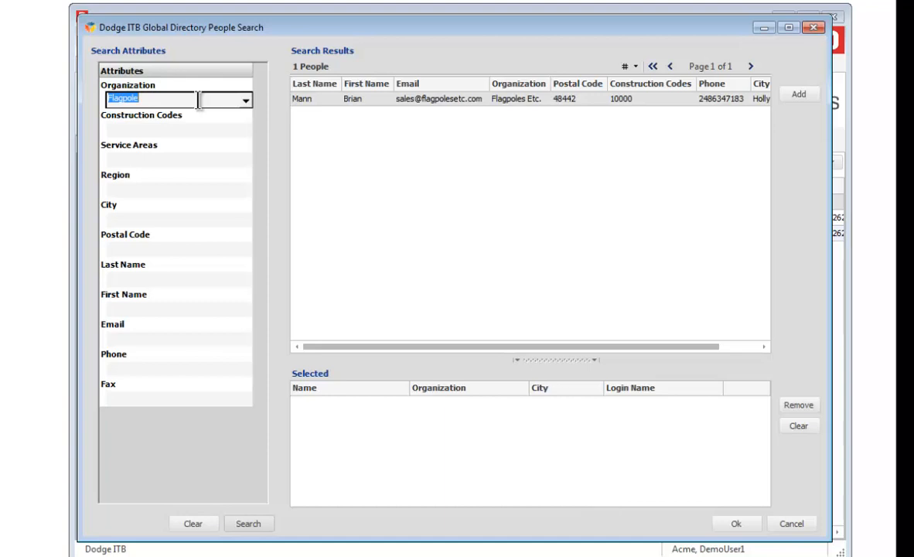
# Change the organization criterion to %Flagpole% and search, listing 32 matching people.
pyautogui.press('Home')
pyautogui.write('%')
pyautogui.press('End')
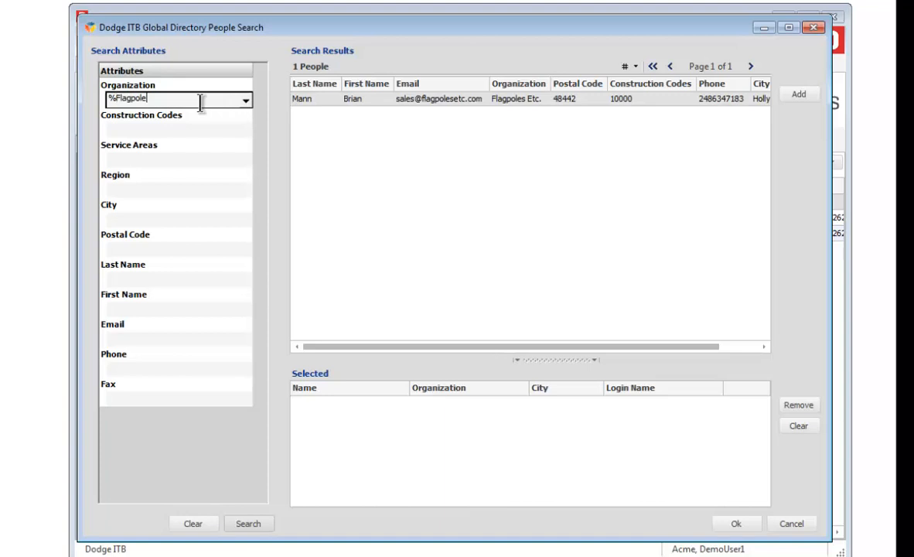
pyautogui.write('%')
pyautogui.click(248, 524)
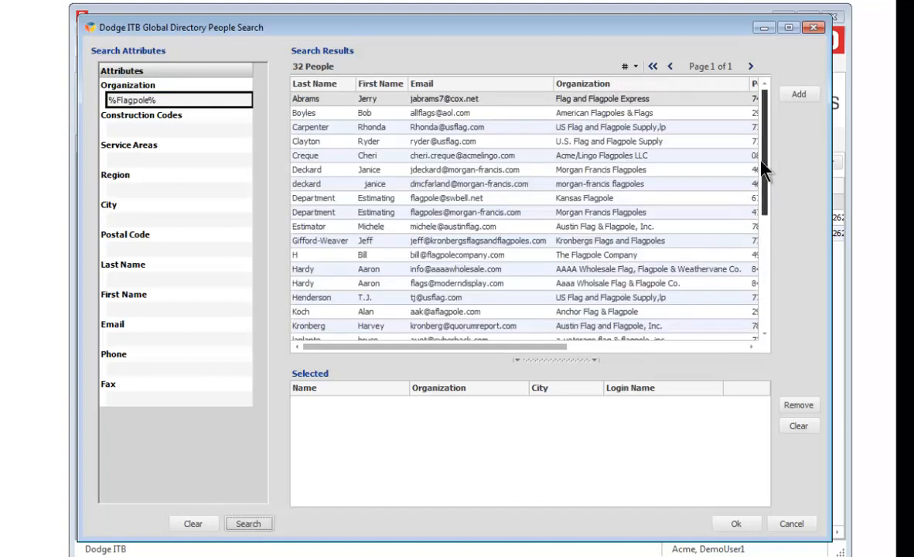
pyautogui.moveTo(767, 171); pyautogui.dragTo(773, 207)
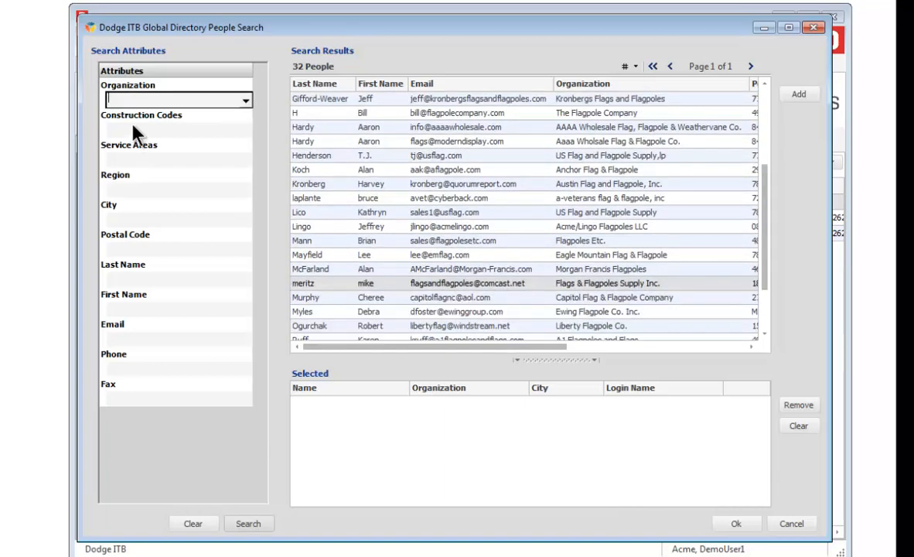
# Pick codes 03000 Concrete and 03100 Concrete Forms & Accessories from division 03 in the Construction Codes picker.
pyautogui.click(136, 132)
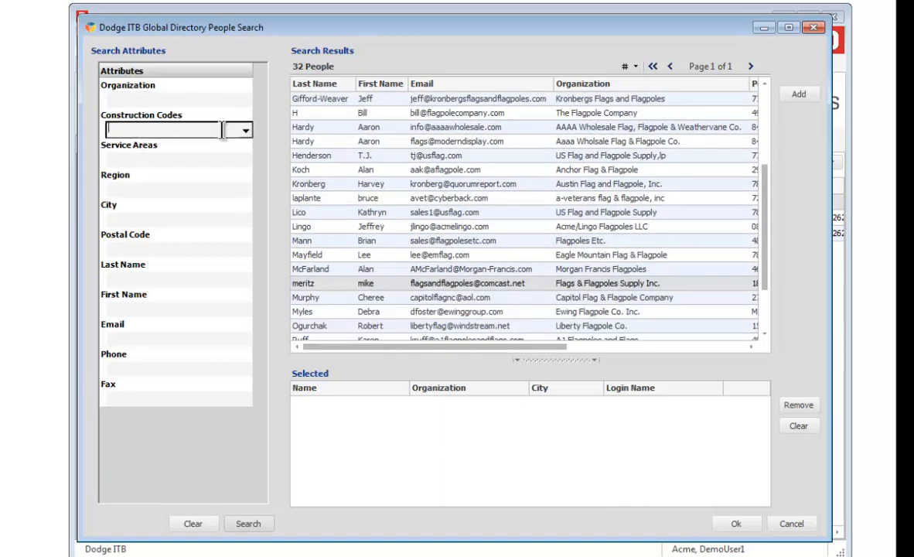
pyautogui.click(246, 130)
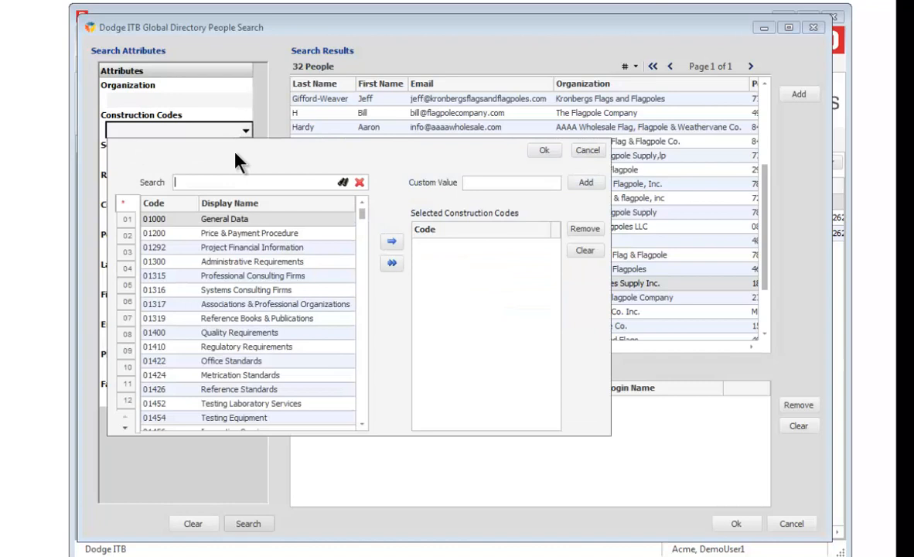
pyautogui.click(128, 252)
pyautogui.doubleClick(175, 221)
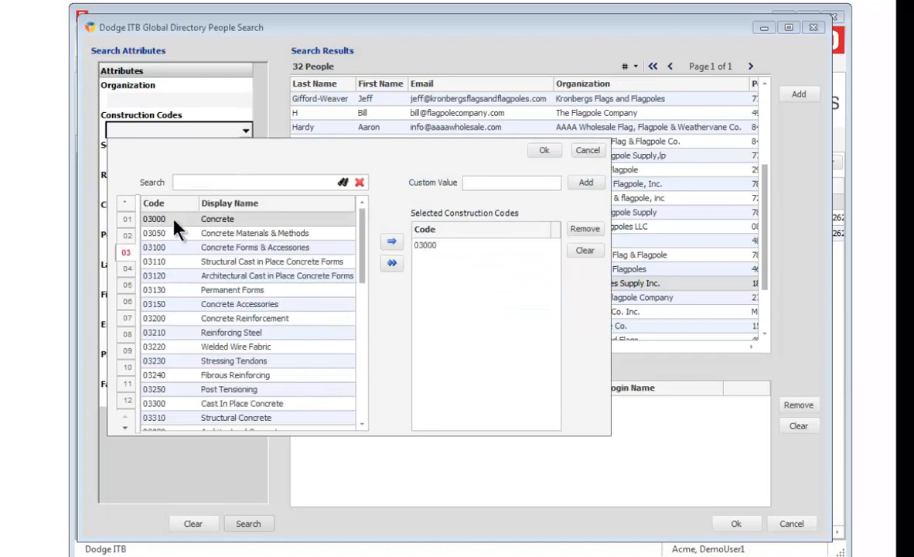
pyautogui.doubleClick(157, 252)
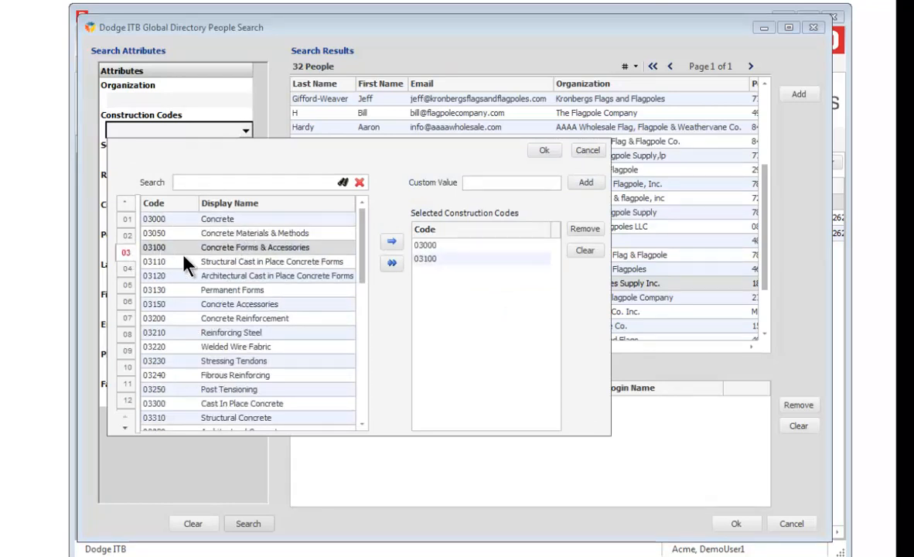
# Search by codes 03000 and 03100 (250 people), then tick service area OH-KY-IN, Cincinnati-Middletown.
pyautogui.click(544, 150)
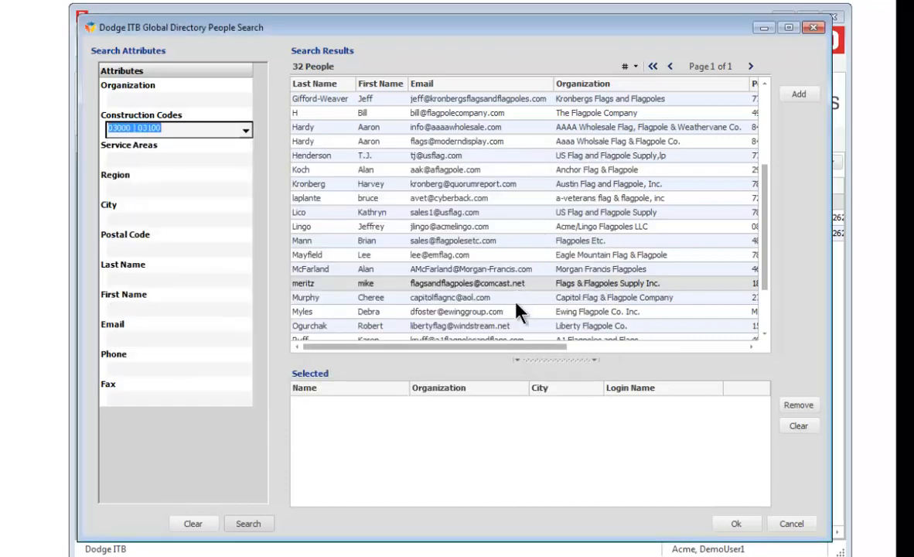
pyautogui.click(234, 523)
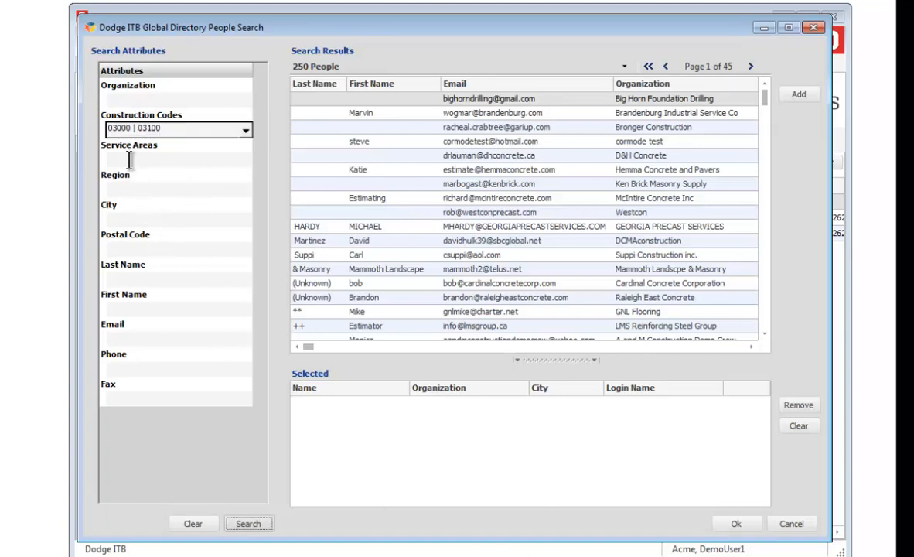
pyautogui.click(245, 159)
pyautogui.click(245, 160)
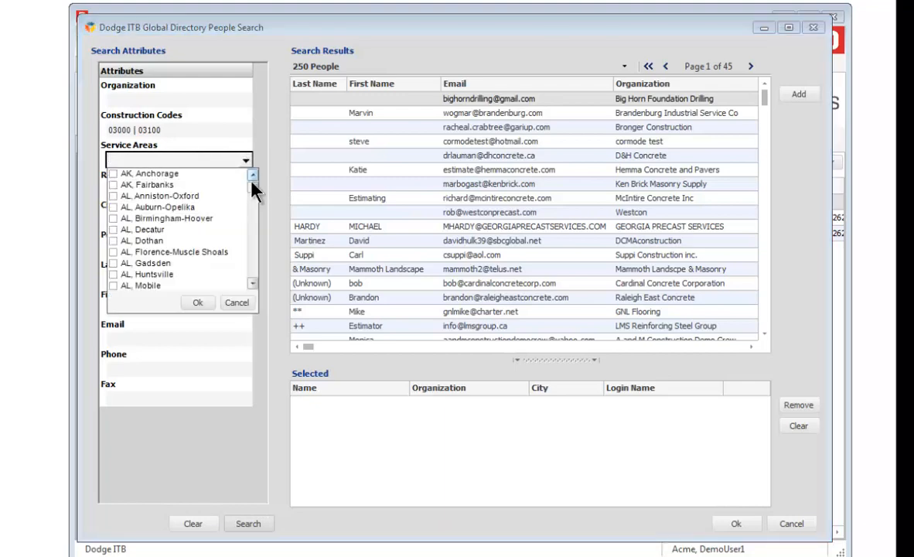
pyautogui.moveTo(252, 186); pyautogui.dragTo(269, 238)
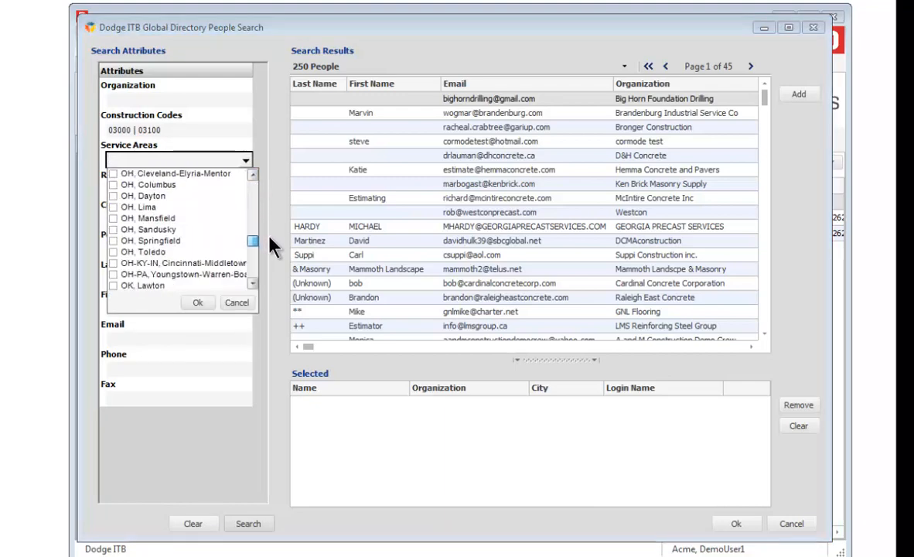
pyautogui.click(113, 264)
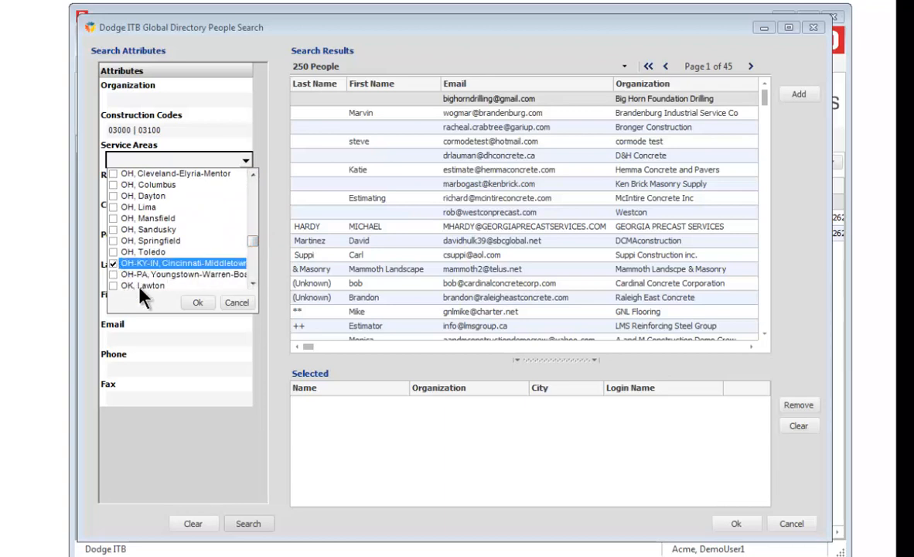
# Rerun the search with the Cincinnati-Middletown area (149 people) and add five chosen people to Selected.
pyautogui.click(197, 303)
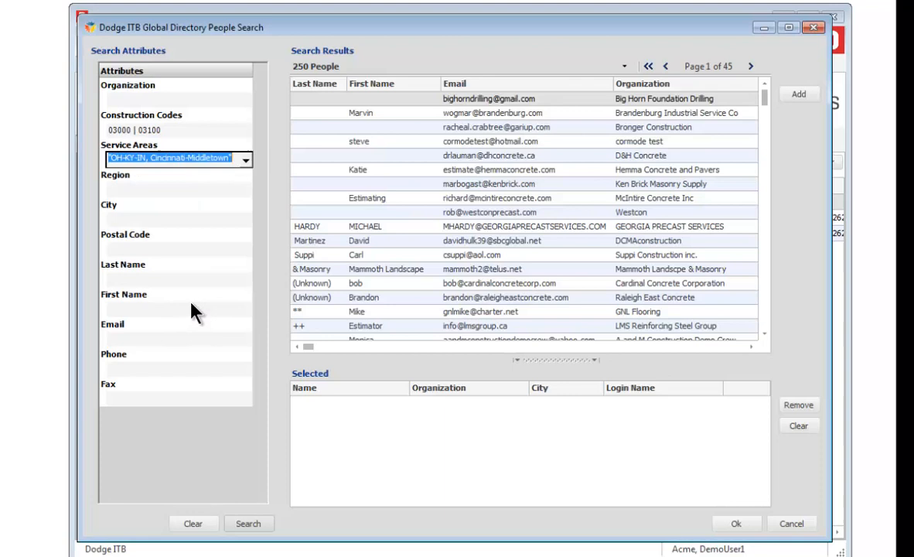
pyautogui.click(251, 524)
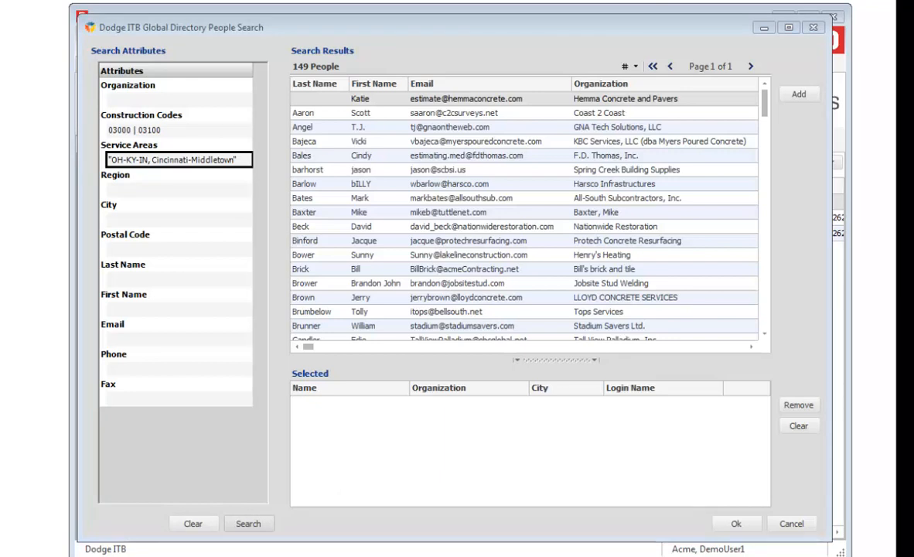
pyautogui.click(324, 127)
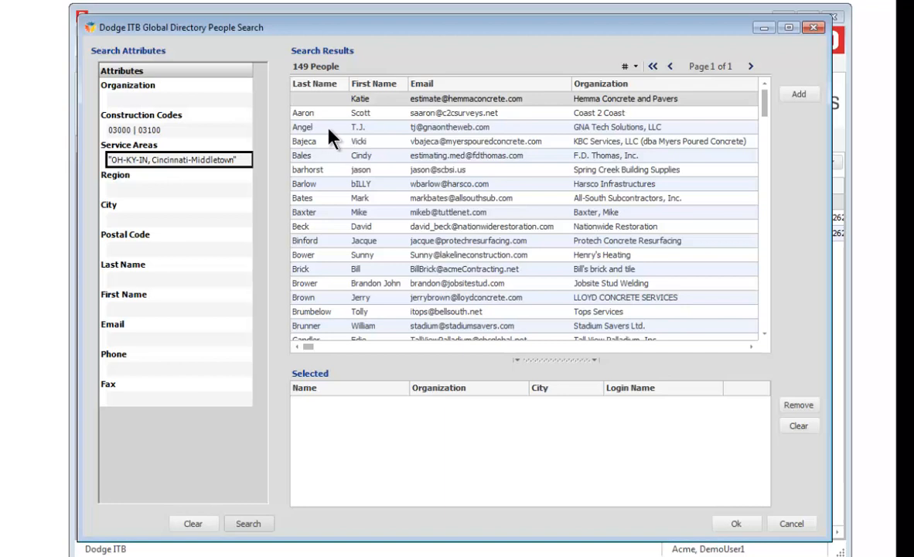
pyautogui.keyDown('ctrl'); pyautogui.click(344, 184); pyautogui.keyUp('ctrl')
pyautogui.keyDown('ctrl'); pyautogui.click(326, 214); pyautogui.keyUp('ctrl')
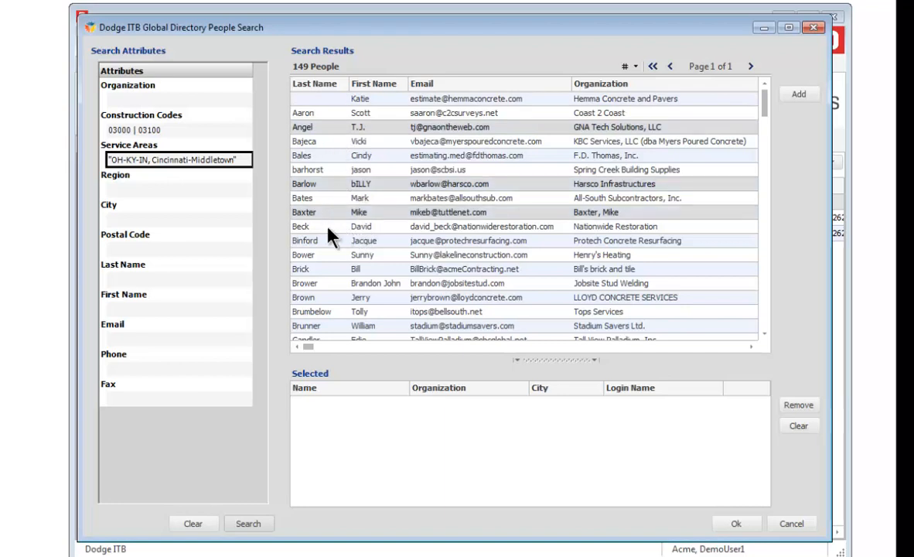
pyautogui.keyDown('ctrl'); pyautogui.click(323, 227); pyautogui.keyUp('ctrl')
pyautogui.keyDown('ctrl'); pyautogui.click(323, 240); pyautogui.keyUp('ctrl')
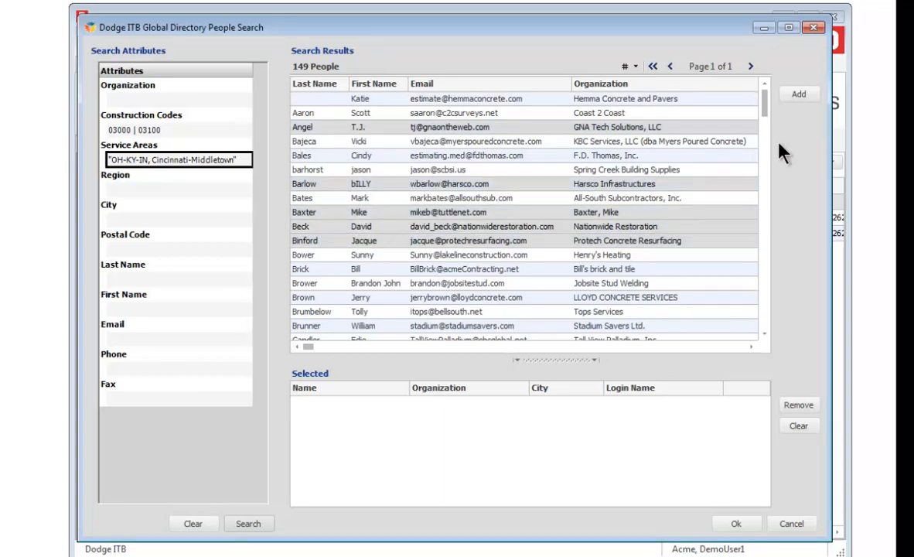
pyautogui.click(799, 97)
# Add seven more results, Day Precision Wall through Structural Concrete Systems, to the Selected list.
pyautogui.moveTo(765, 112); pyautogui.dragTo(773, 152)
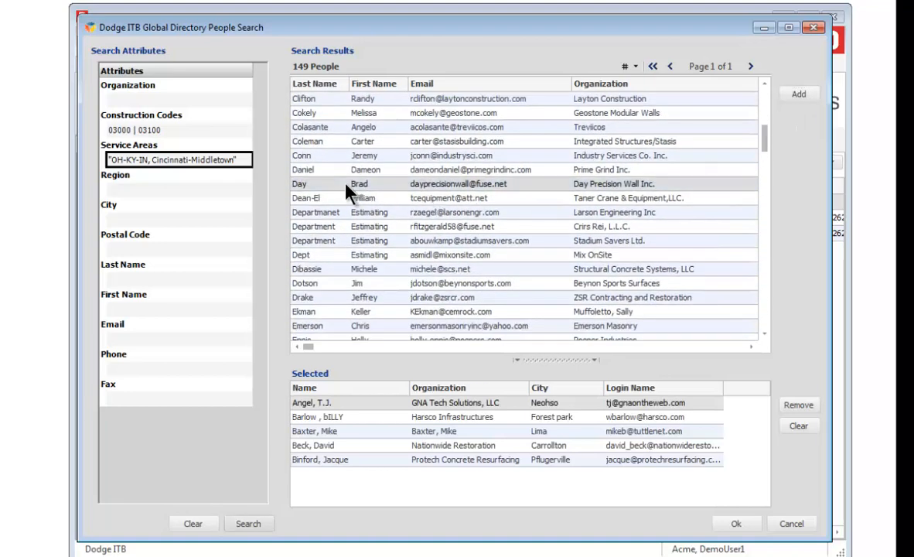
pyautogui.keyDown('shift'); pyautogui.click(323, 269); pyautogui.keyUp('shift')
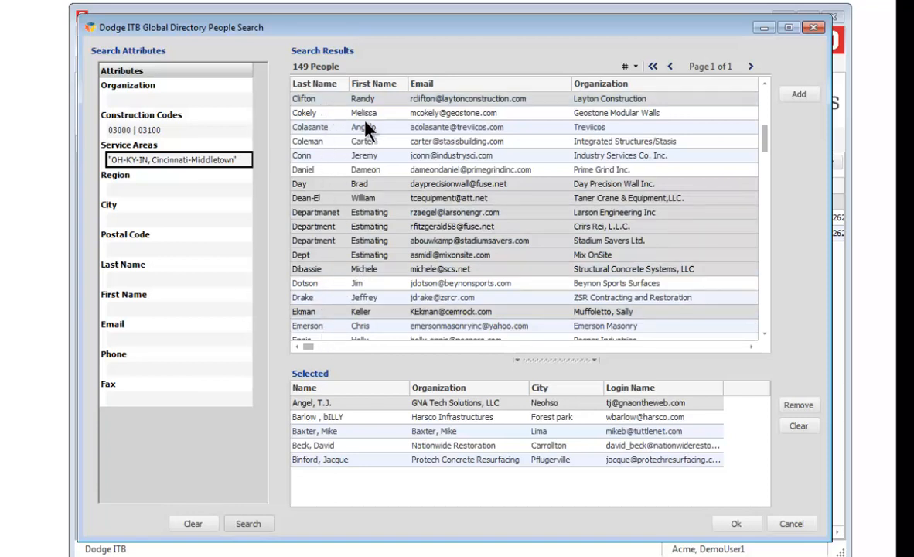
pyautogui.click(795, 96)
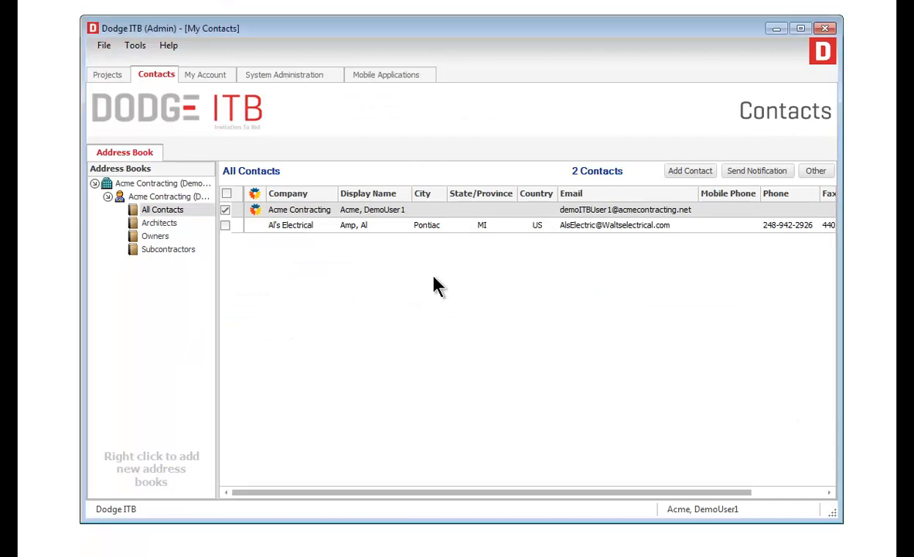
# Choose Import Contacts... from the All Contacts list's context menu to begin a contact import.
pyautogui.rightClick(433, 277)
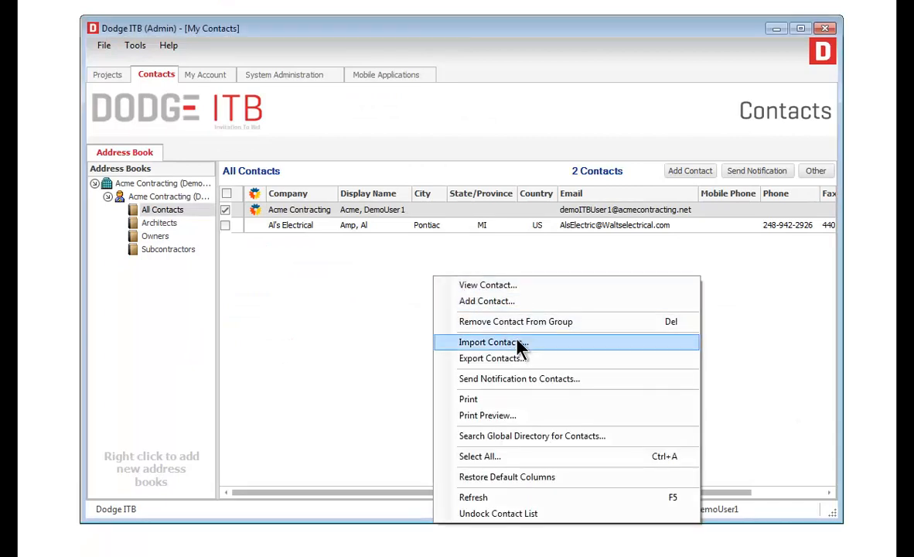
pyautogui.click(575, 346)
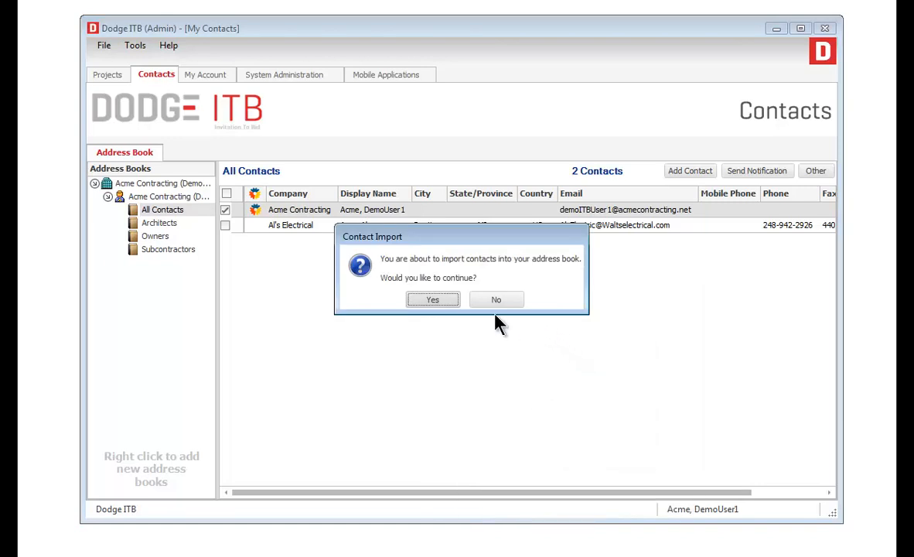
# Confirm the contact import, choose Standard Demo Contacts.csv as the data file, and advance to mapping.
pyautogui.click(446, 302)
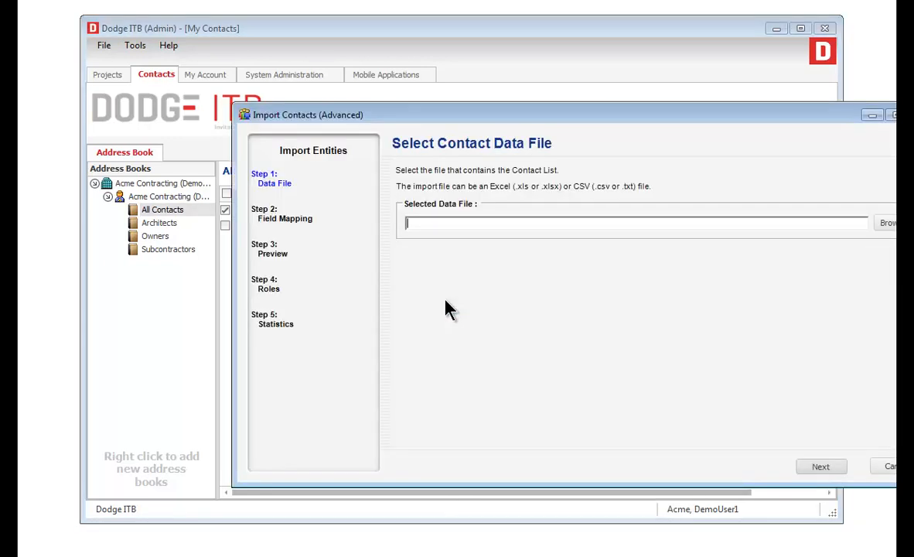
pyautogui.moveTo(440, 126); pyautogui.dragTo(332, 104)
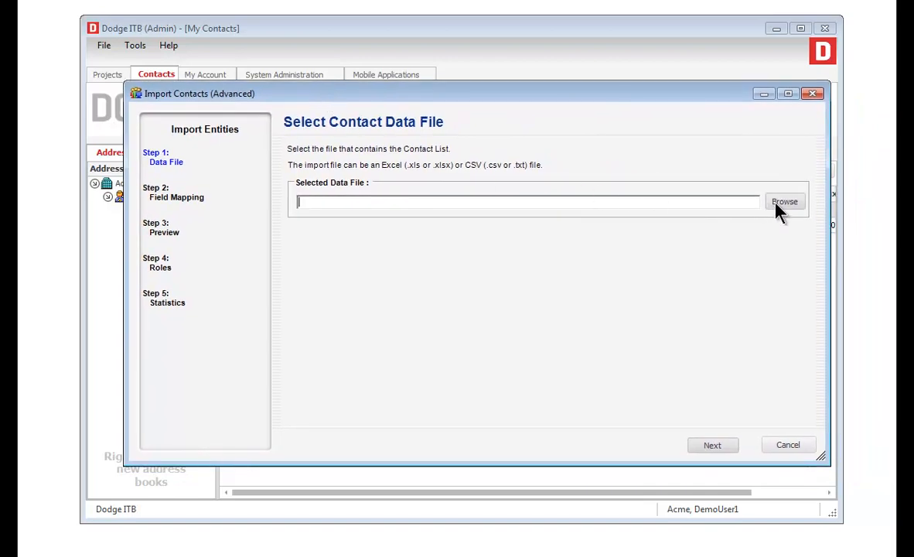
pyautogui.click(775, 203)
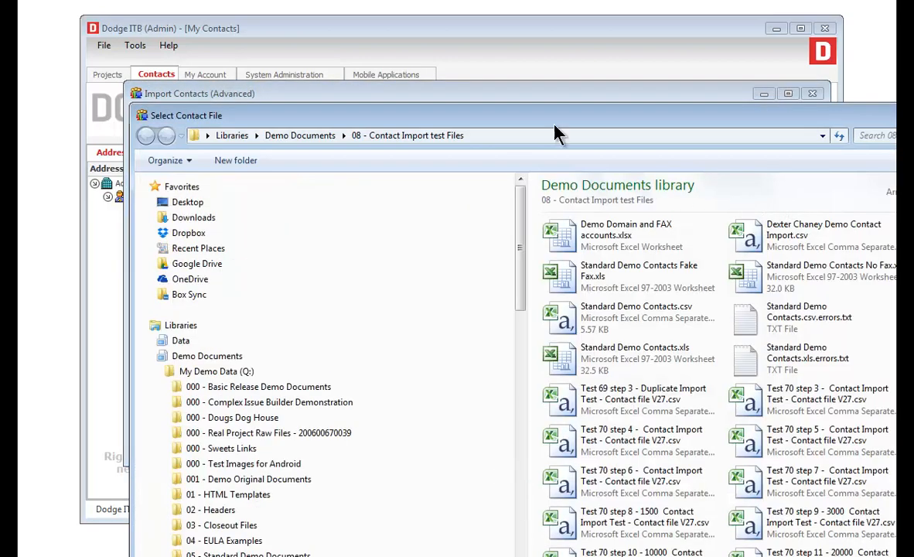
pyautogui.moveTo(553, 124); pyautogui.dragTo(457, 47)
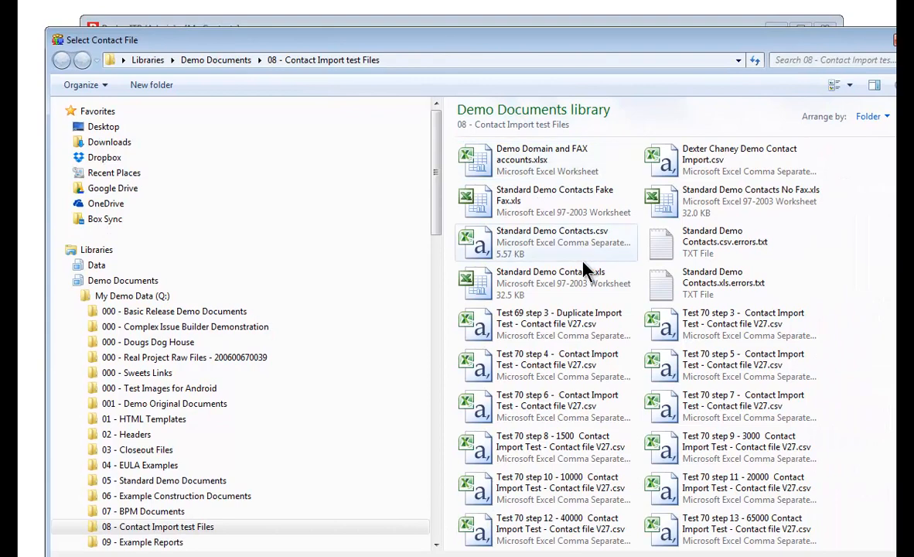
pyautogui.doubleClick(515, 233)
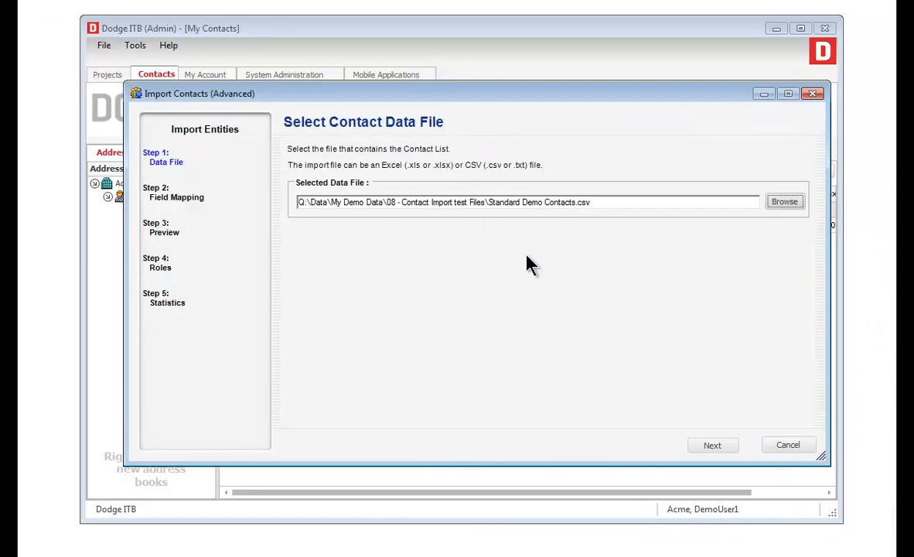
pyautogui.click(711, 445)
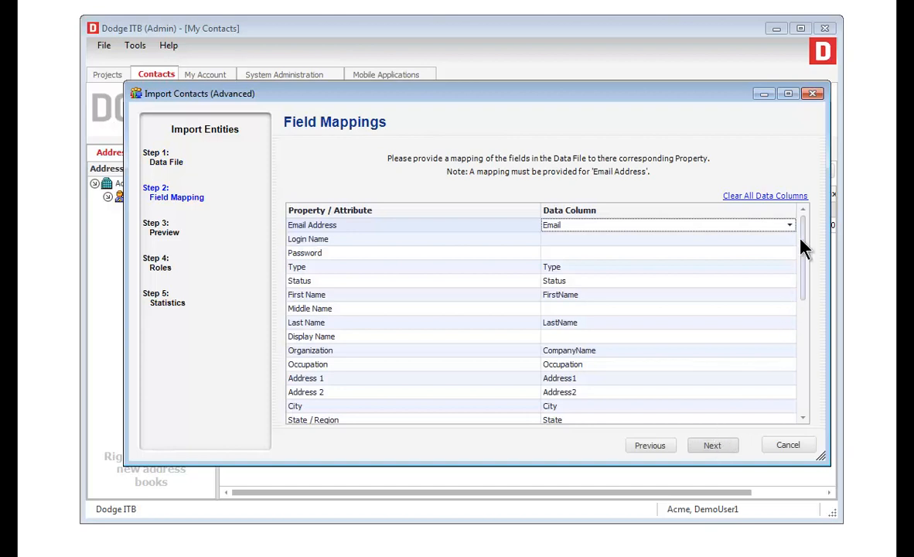
# Accept the field mappings, leaving Maximum Job Size unmapped.
pyautogui.moveTo(802, 240); pyautogui.dragTo(814, 356)
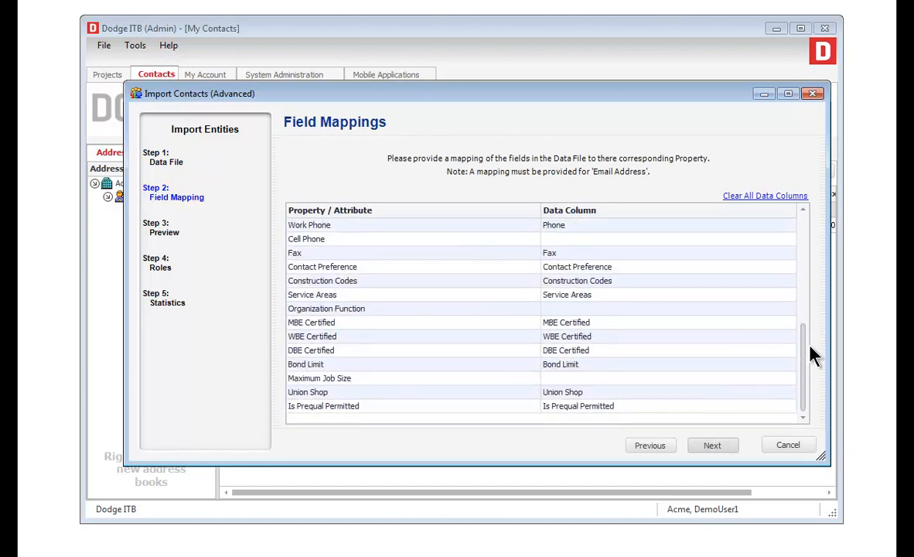
pyautogui.click(789, 380)
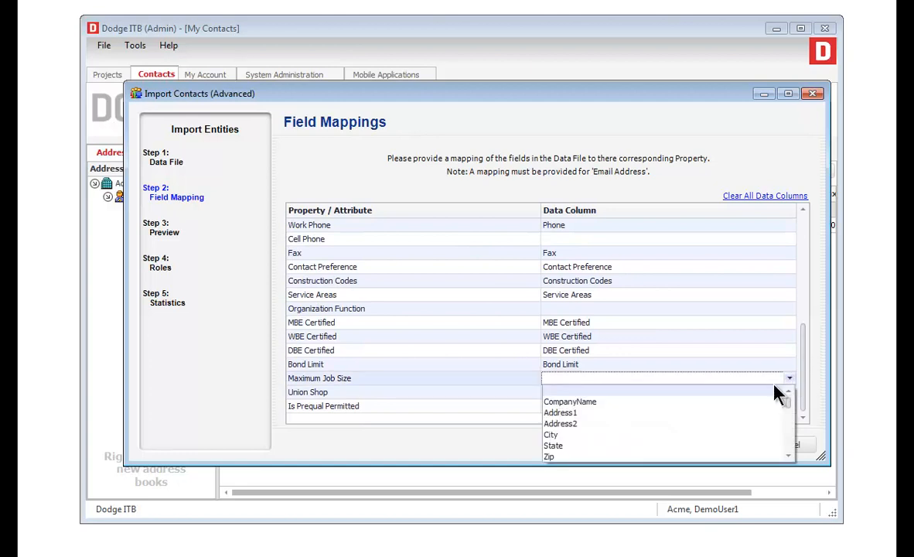
pyautogui.click(585, 390)
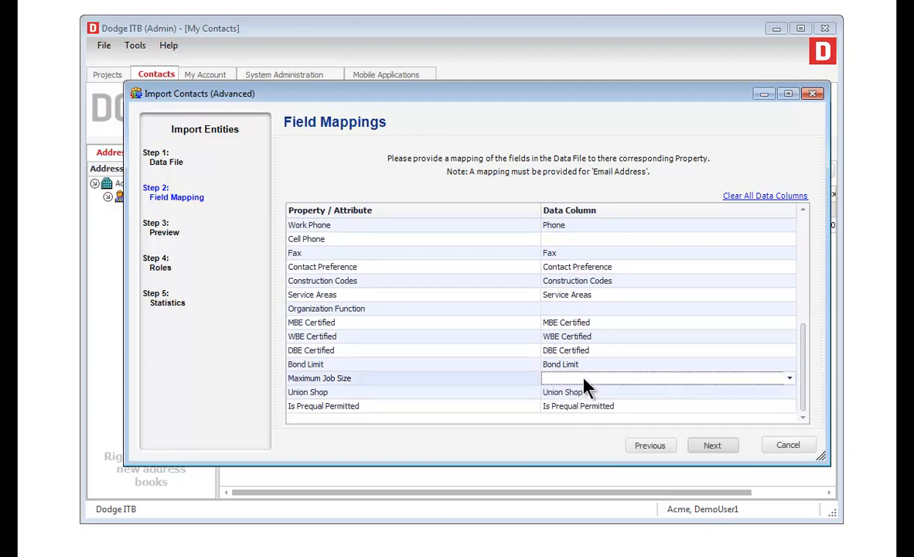
pyautogui.click(712, 446)
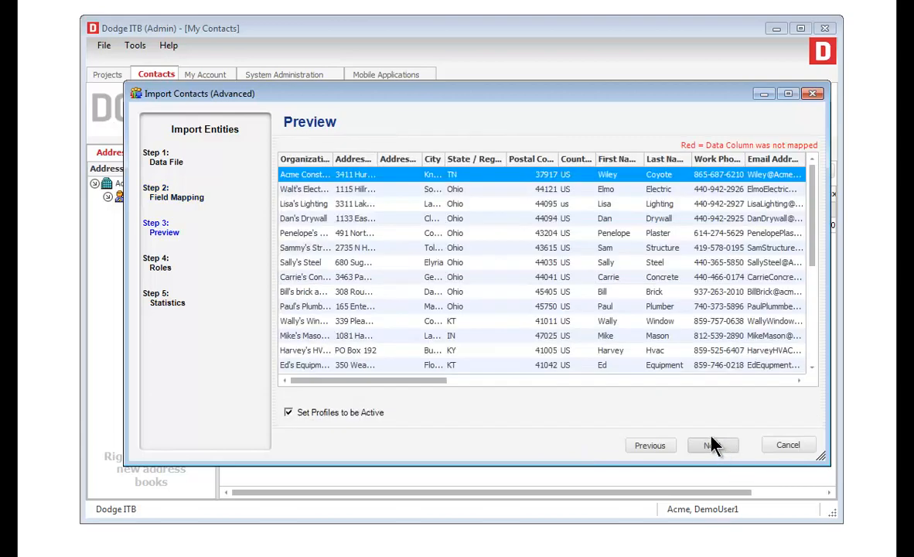
# Review the contact preview grid and continue to the Roles step.
pyautogui.moveTo(438, 382)
pyautogui.mouseDown()
pyautogui.moveTo(638, 382)
pyautogui.moveTo(429, 382)
pyautogui.mouseUp()
pyautogui.moveTo(810, 228)
pyautogui.mouseDown()
pyautogui.moveTo(814, 345)
pyautogui.moveTo(815, 210)
pyautogui.moveTo(814, 242)
pyautogui.mouseUp()
pyautogui.click(715, 445)
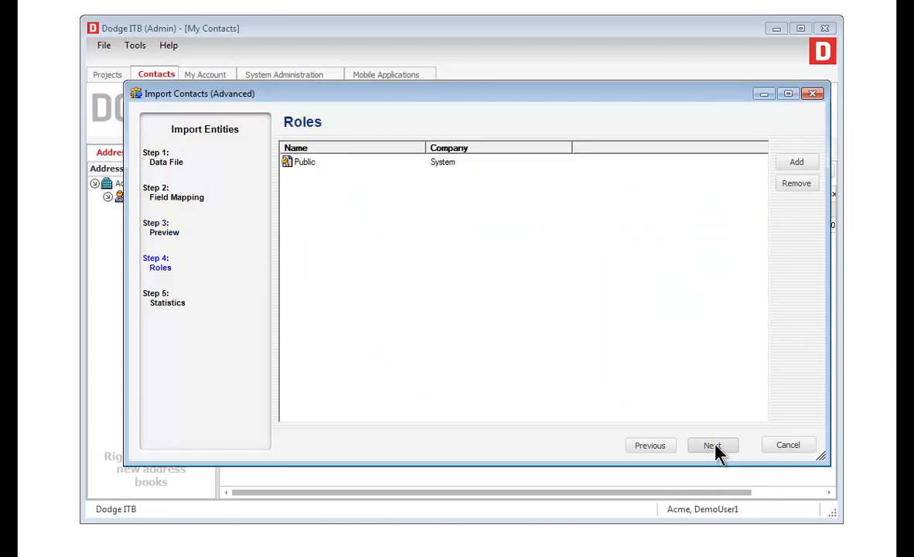
# Import with the Public role (24 of 26 succeed) and open the errors file in Notepad++.
pyautogui.click(713, 446)
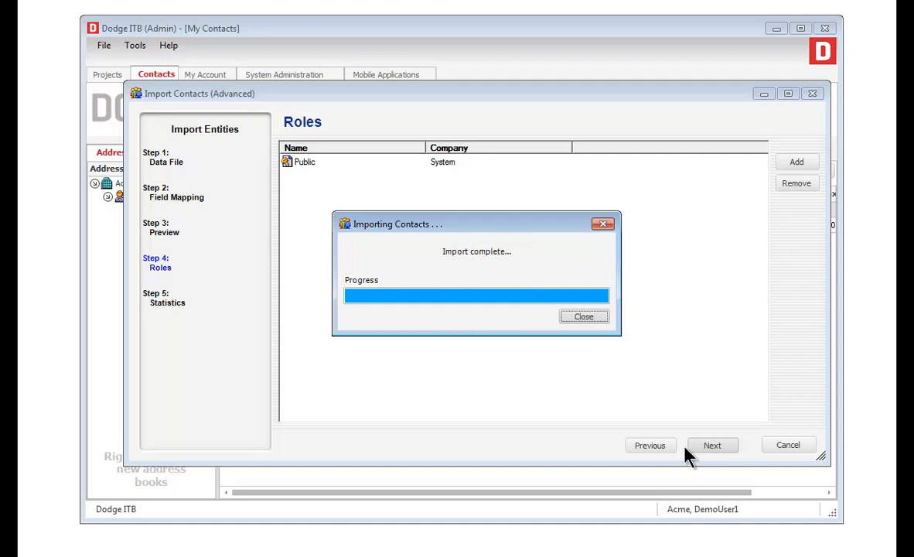
pyautogui.click(584, 317)
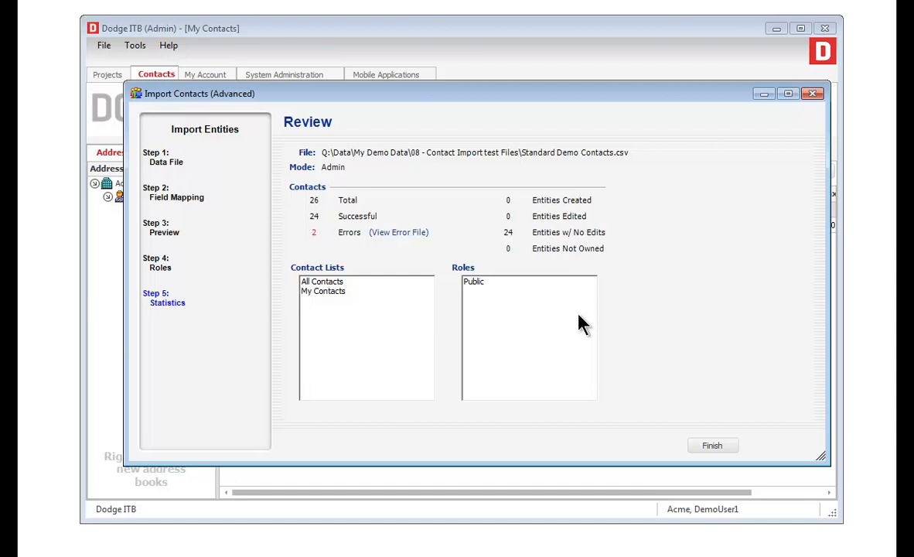
pyautogui.click(400, 235)
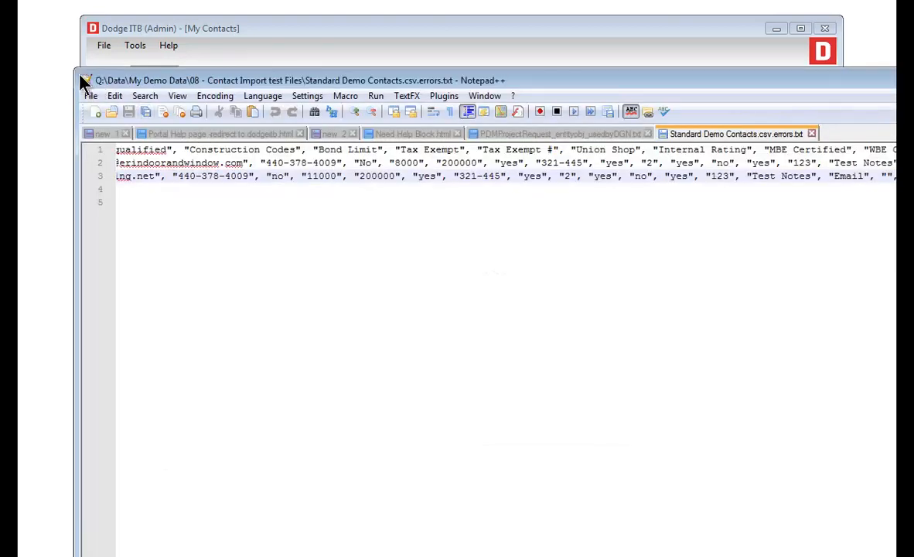
pyautogui.moveTo(82, 82)
pyautogui.mouseDown()
pyautogui.moveTo(153, 29)
pyautogui.moveTo(147, 20)
pyautogui.mouseUp()
# Check that both failed rows cite 'Country/Region does not match', close Notepad++, and finish the import.
pyautogui.hscroll(10, 457, 319)
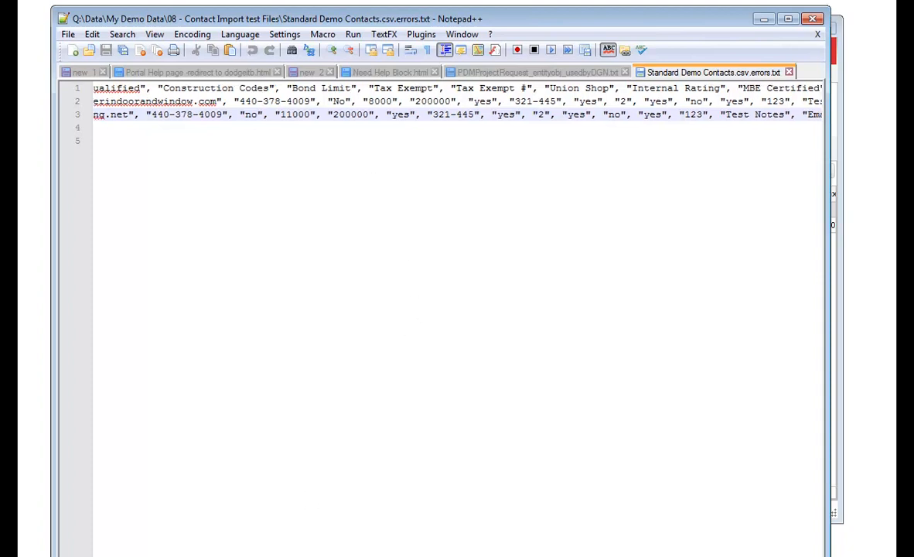
pyautogui.hscroll(10, 457, 318)
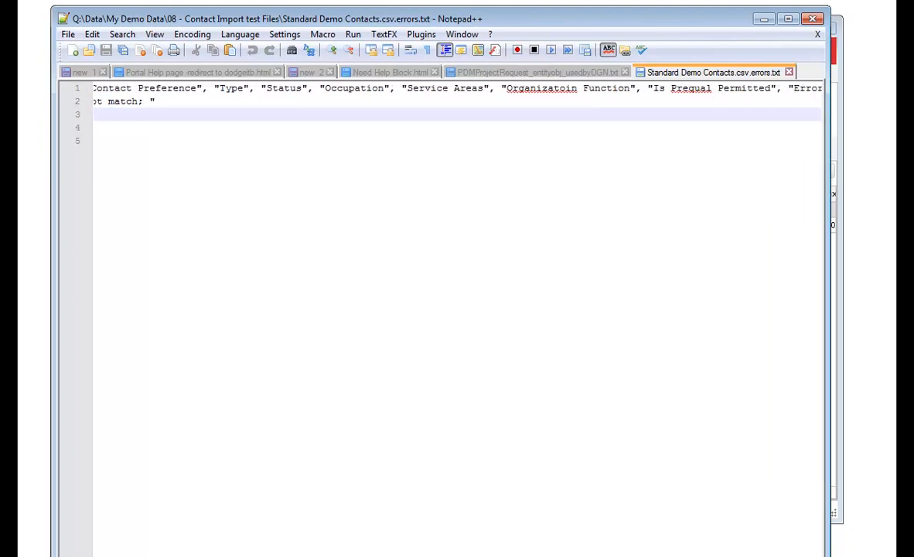
pyautogui.hscroll(-5, 458, 318)
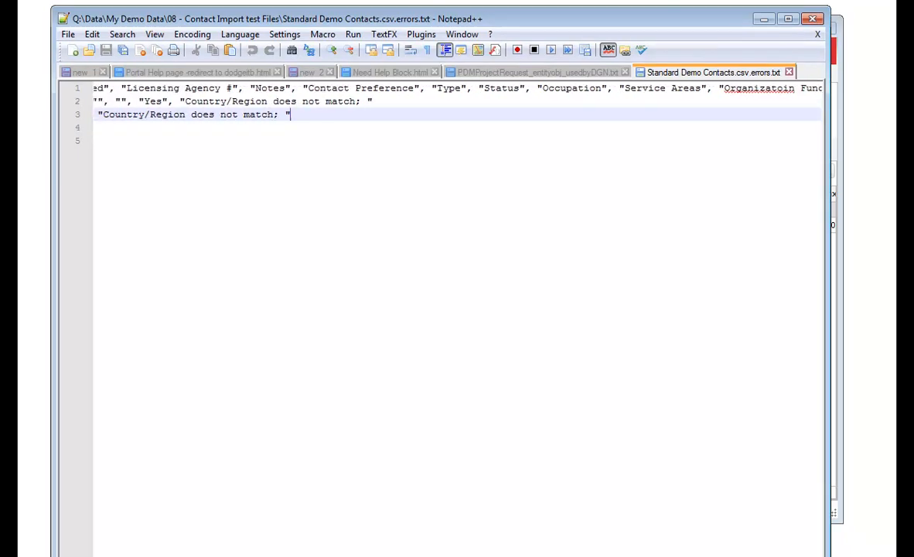
pyautogui.hscroll(-1, 458, 318)
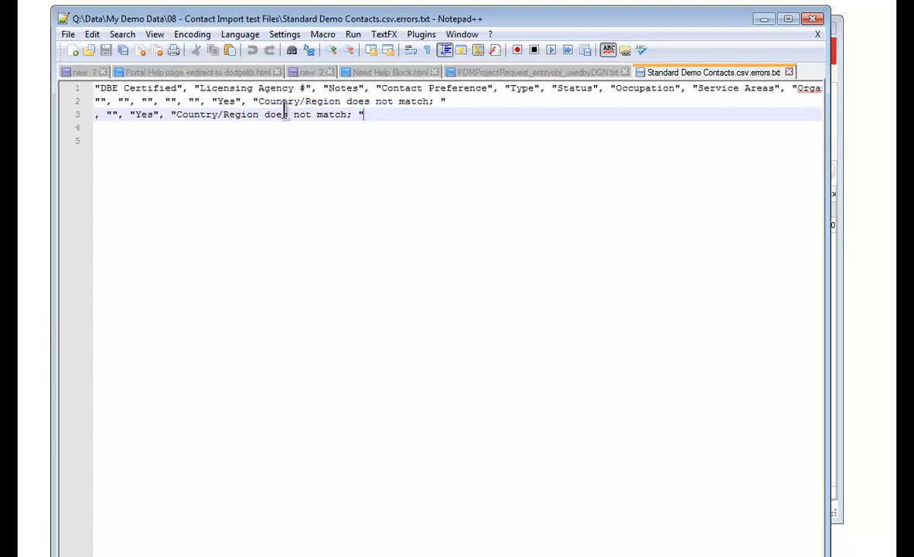
pyautogui.moveTo(257, 103); pyautogui.dragTo(428, 106)
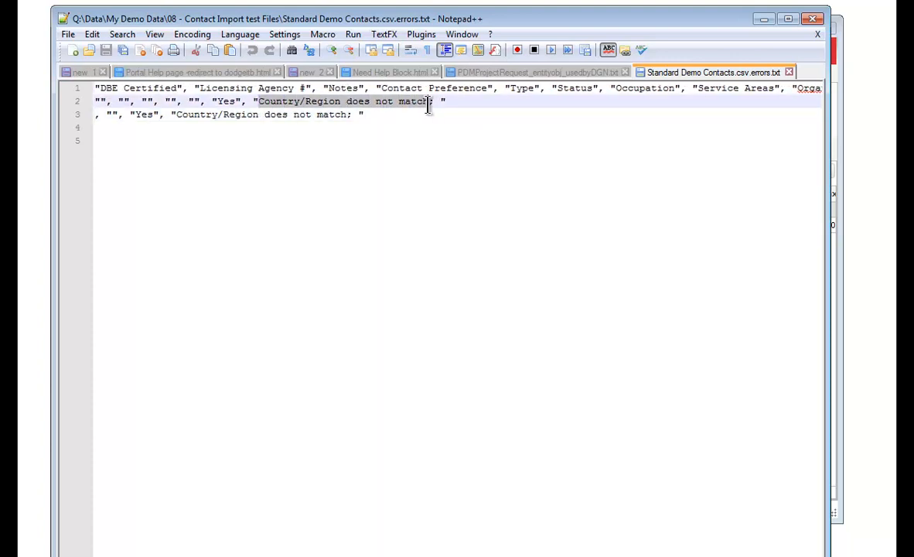
pyautogui.click(812, 18)
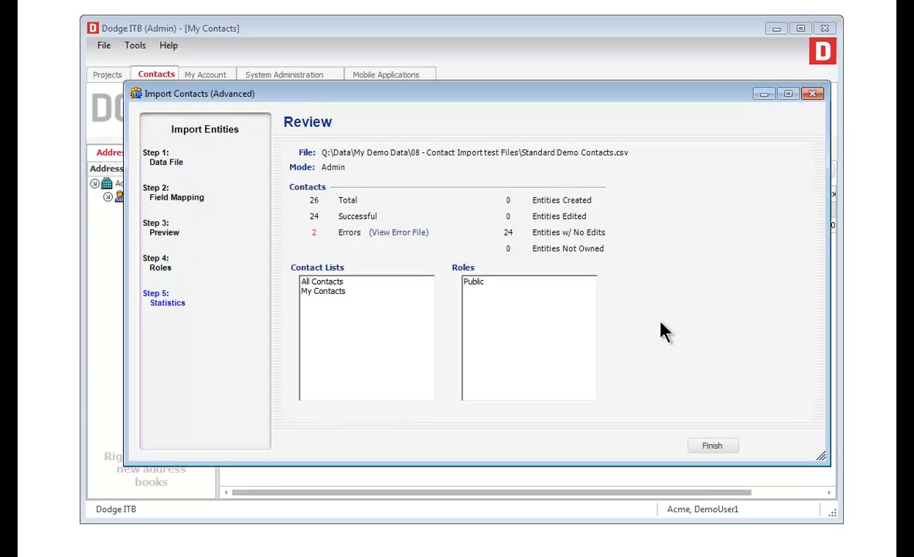
pyautogui.click(705, 446)
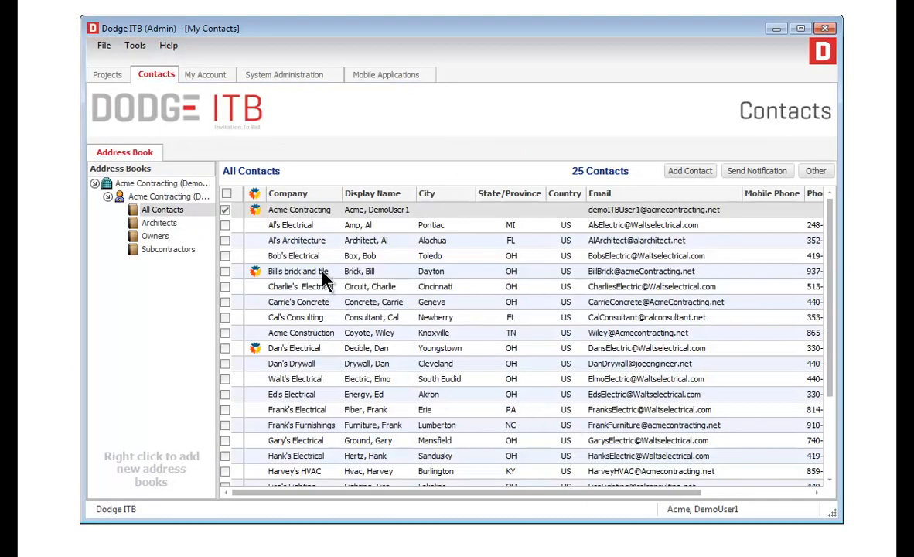